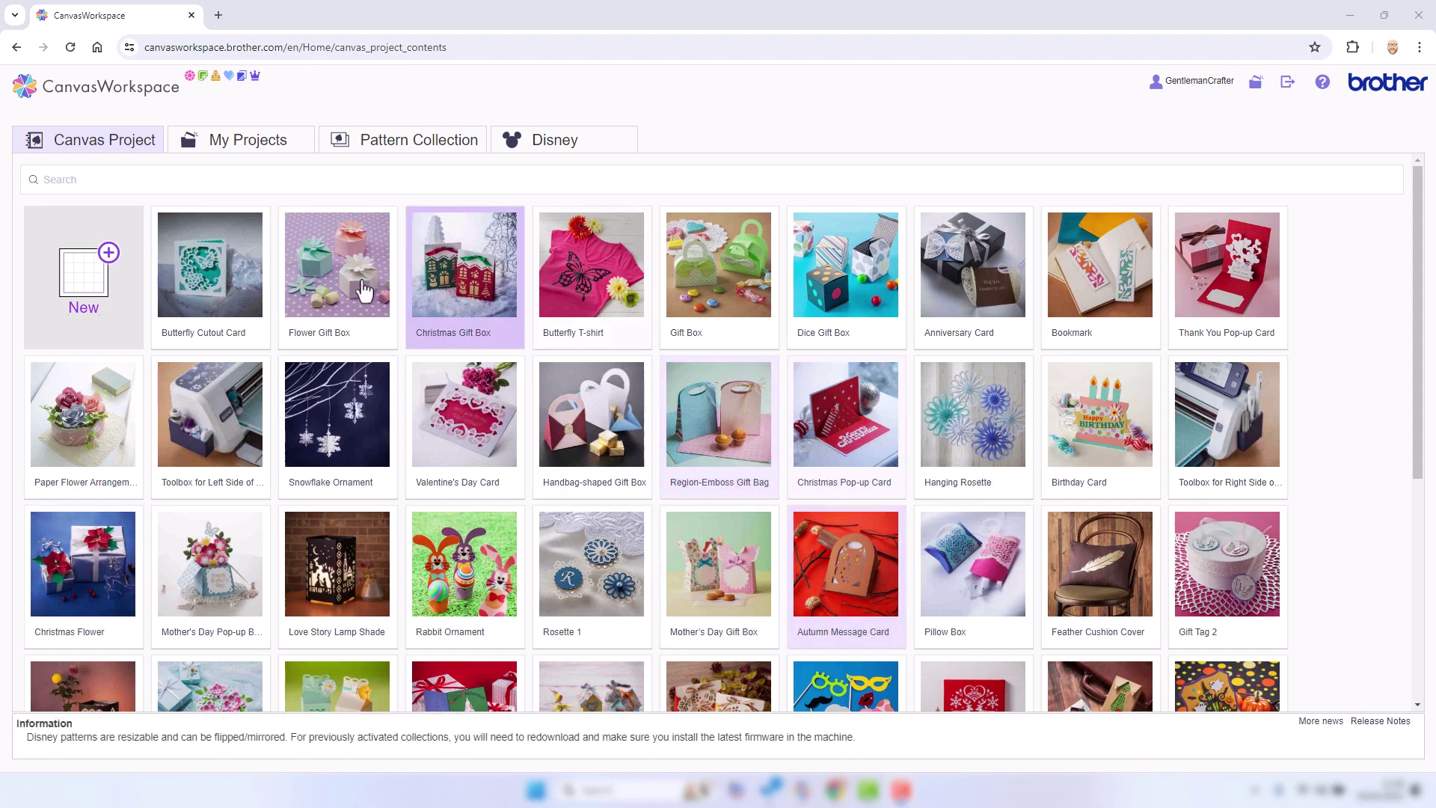
# Create a new blank project, add a text object in the first bold font, and open it for editing
pyautogui.click(102, 283)
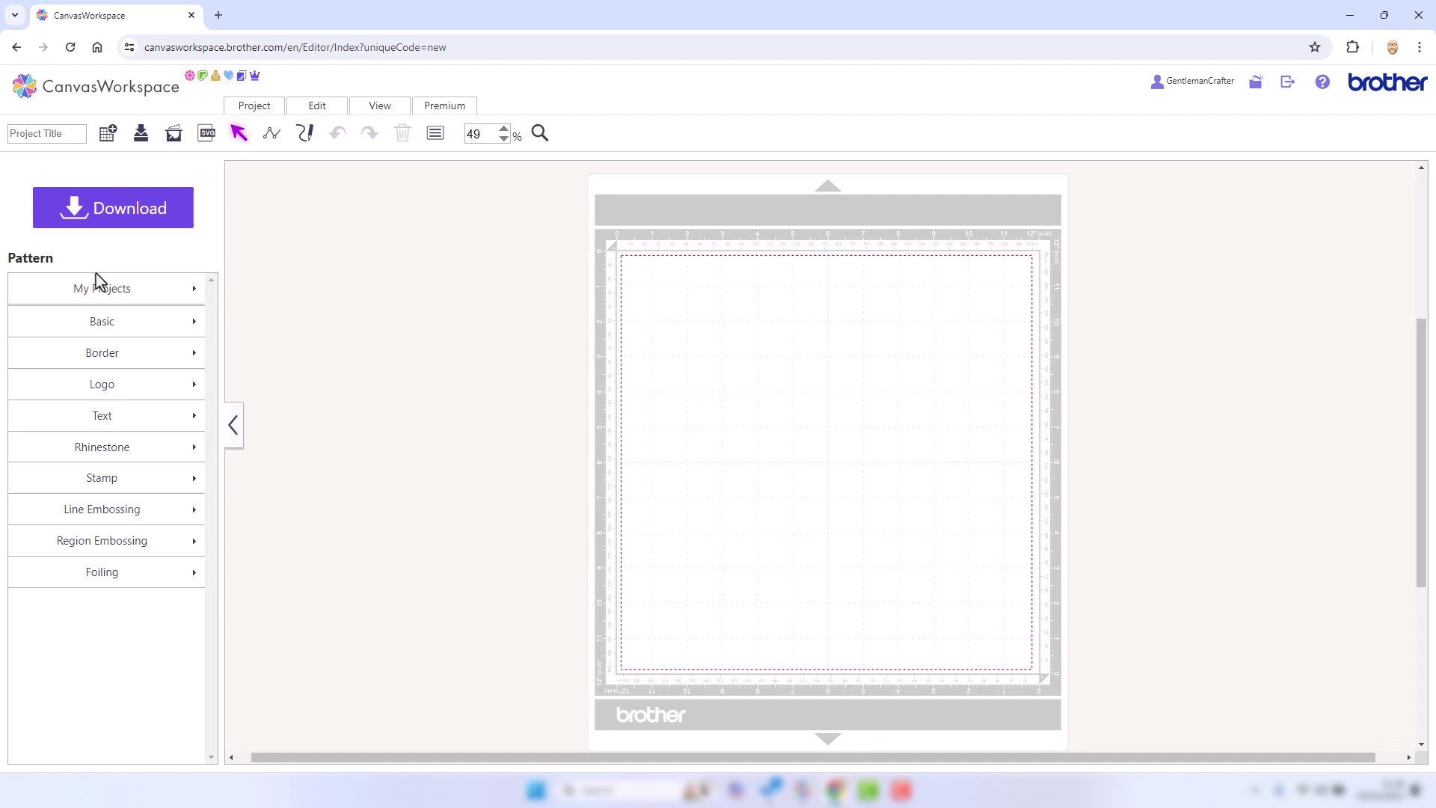
pyautogui.click(109, 418)
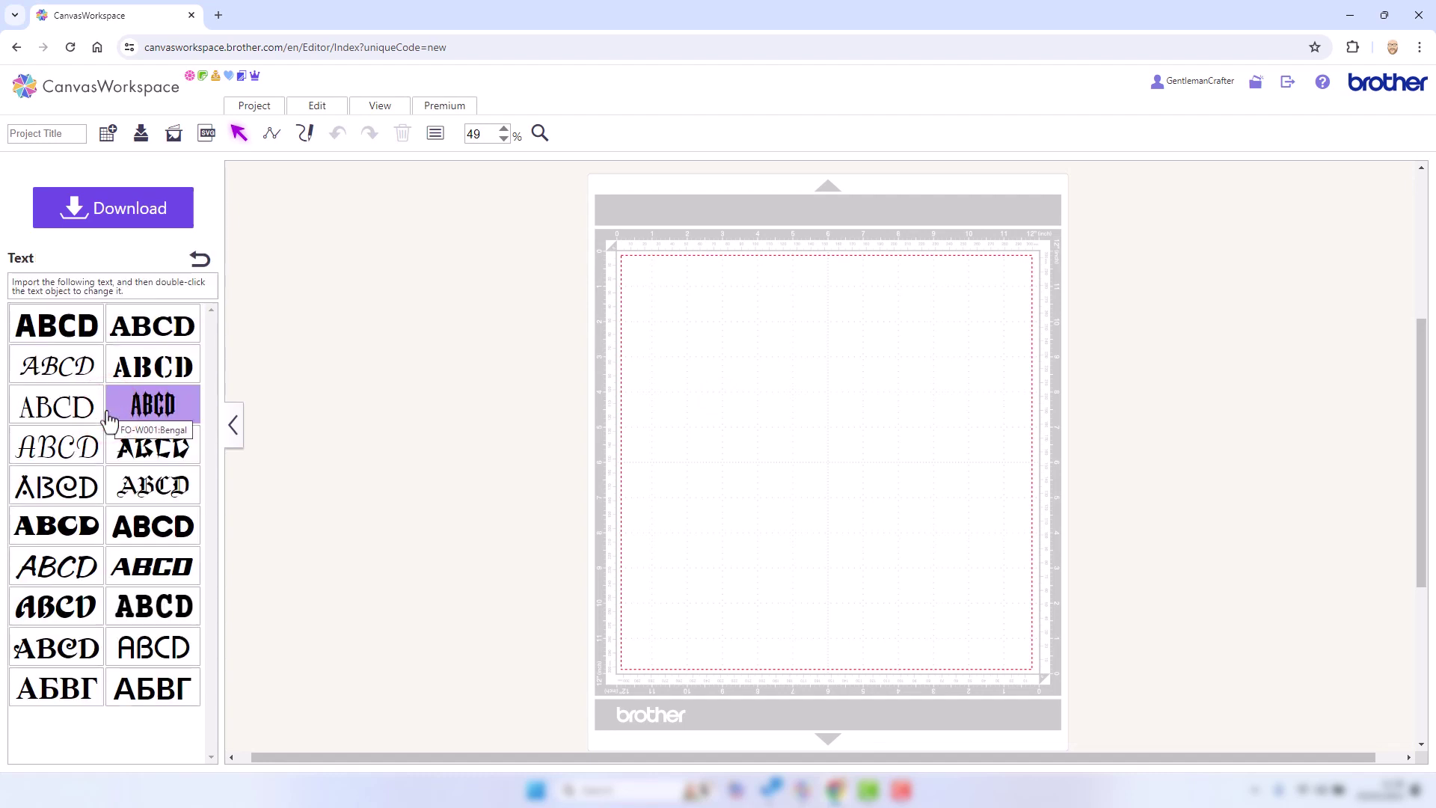
pyautogui.click(69, 340)
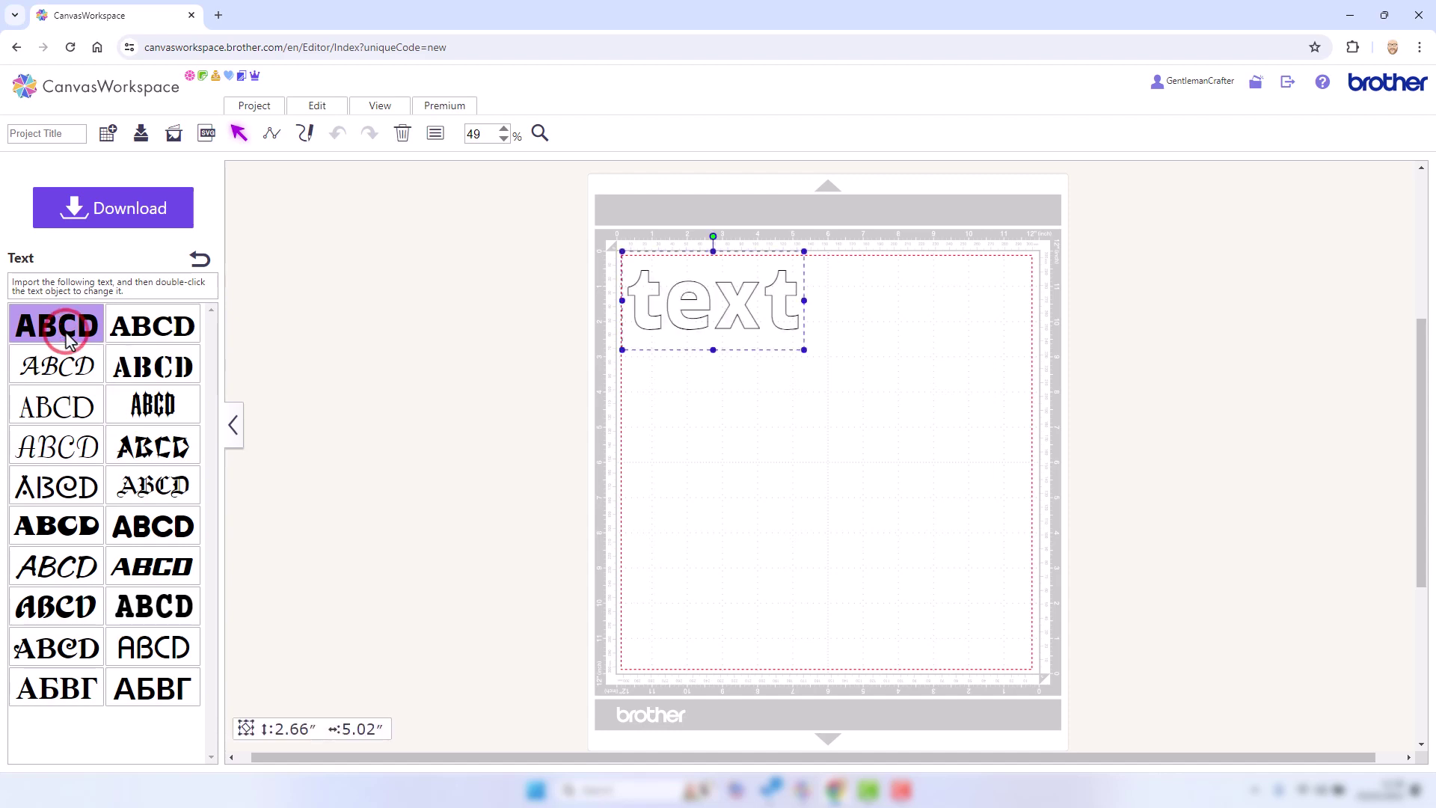
pyautogui.doubleClick(700, 297)
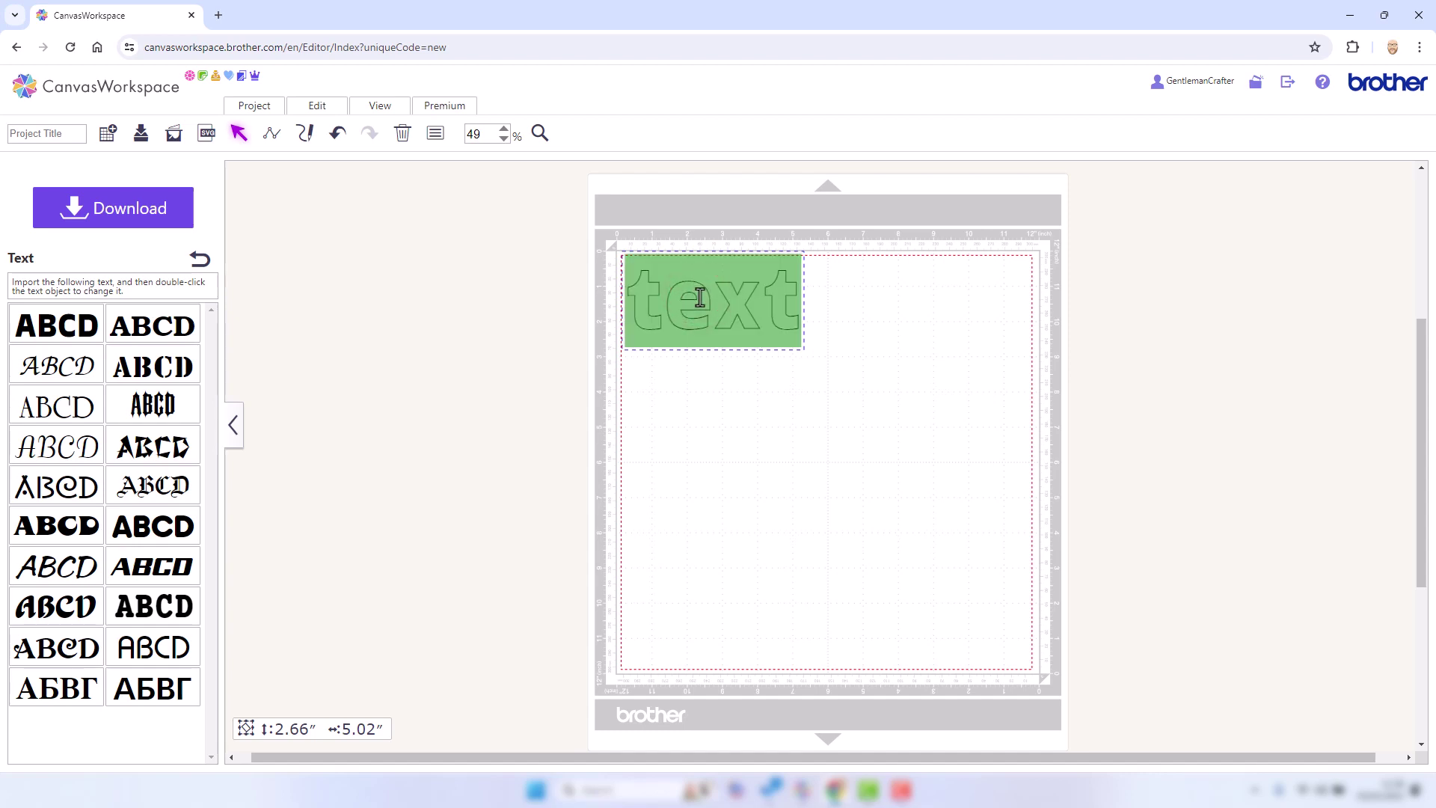
pyautogui.write('hAPPY b')
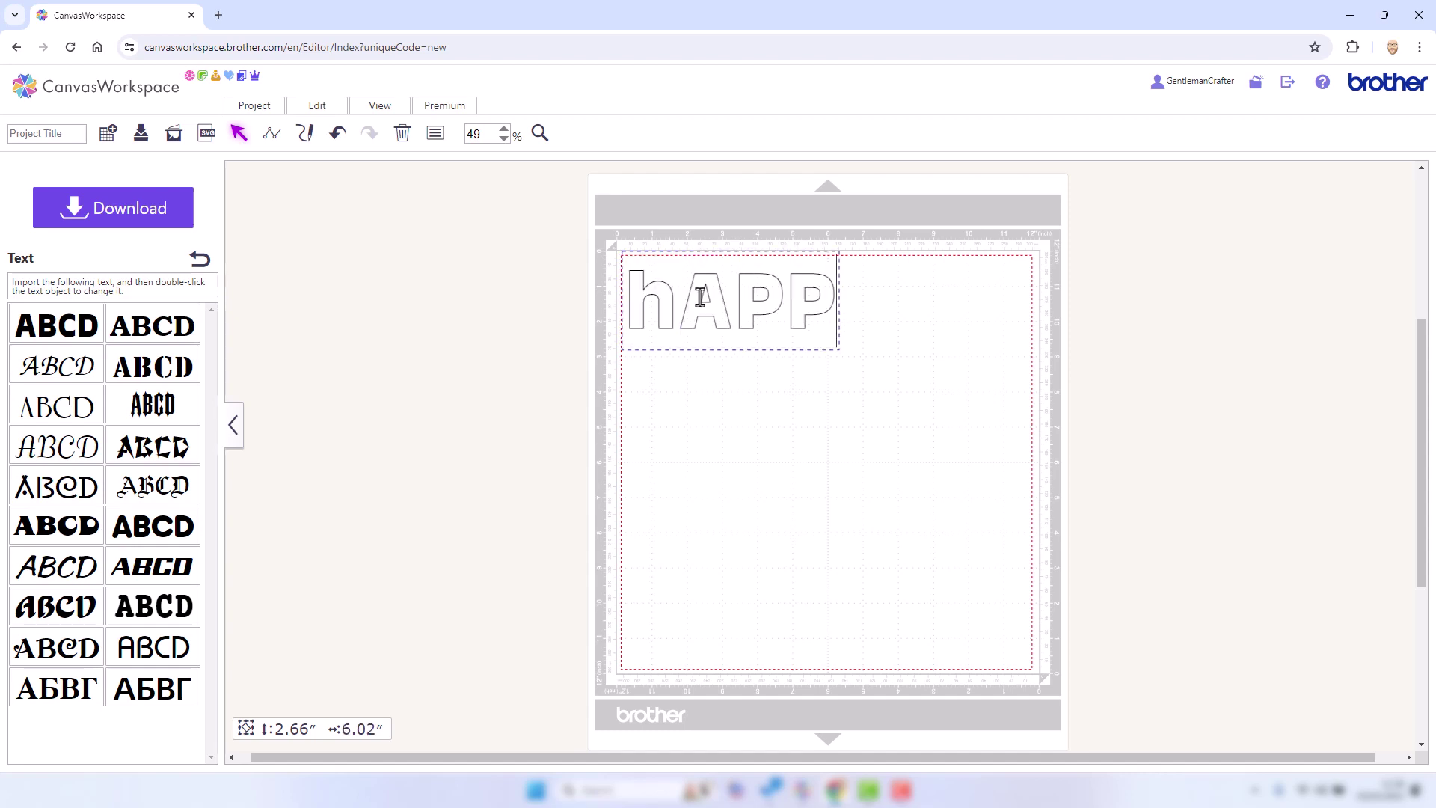
pyautogui.press('BackSpace')
pyautogui.press('BackSpace')
pyautogui.press('BackSpace')
pyautogui.press('BackSpace')
pyautogui.press('BackSpace')
pyautogui.press('BackSpace')
pyautogui.press('BackSpace')
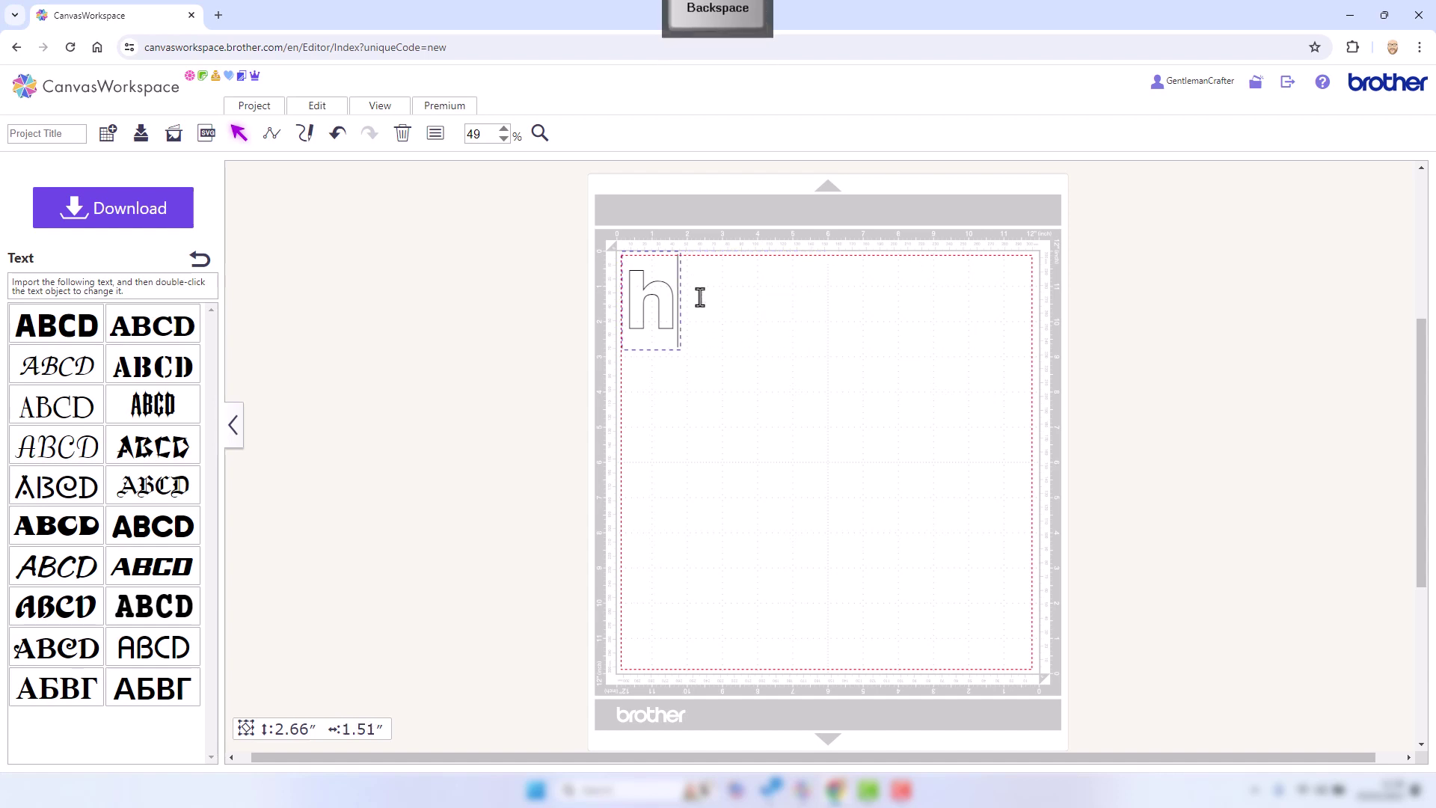
# Replace the placeholder text with "Happy Birthday To You" on a single line
pyautogui.press('capslock')
pyautogui.write('Happy B')
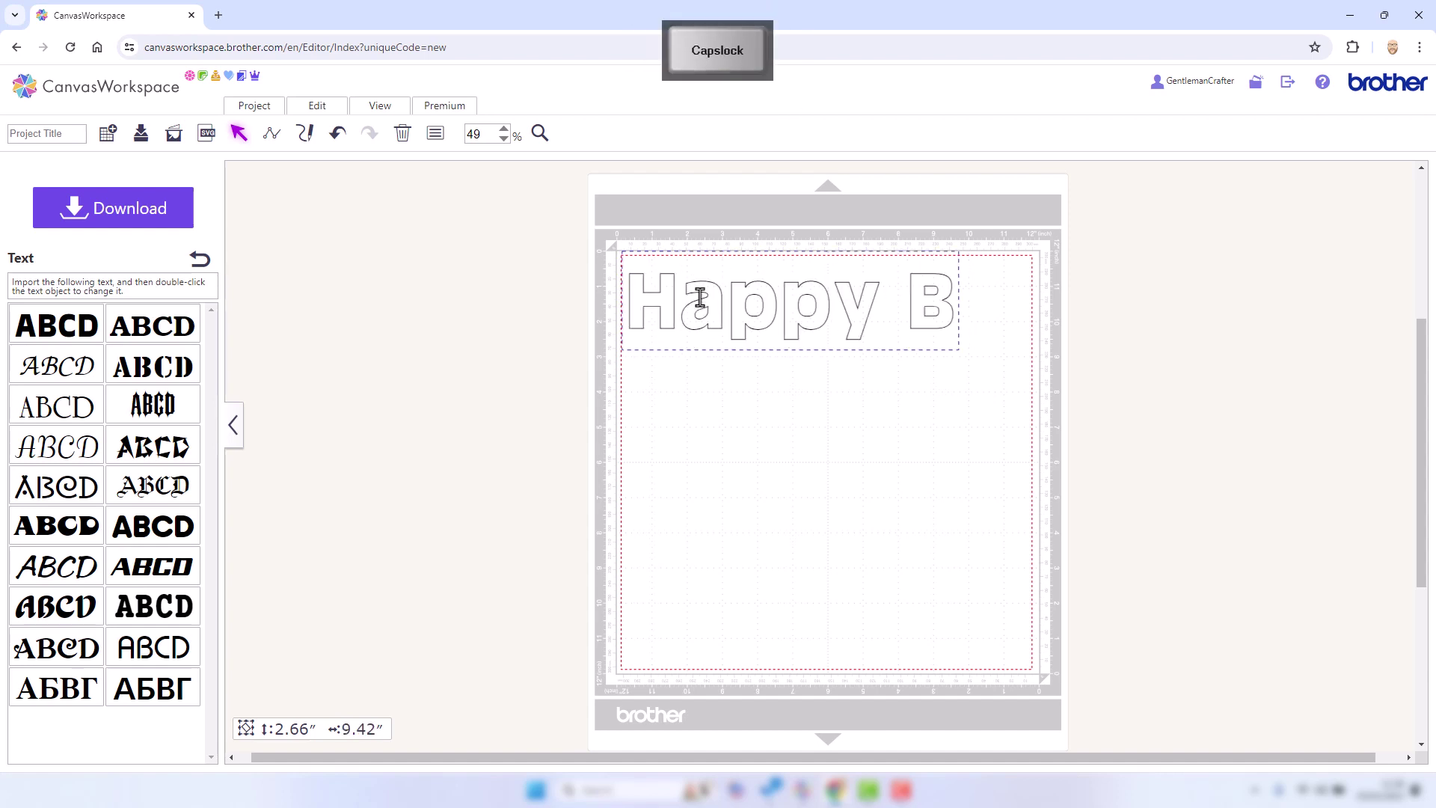
pyautogui.write('irthday To')
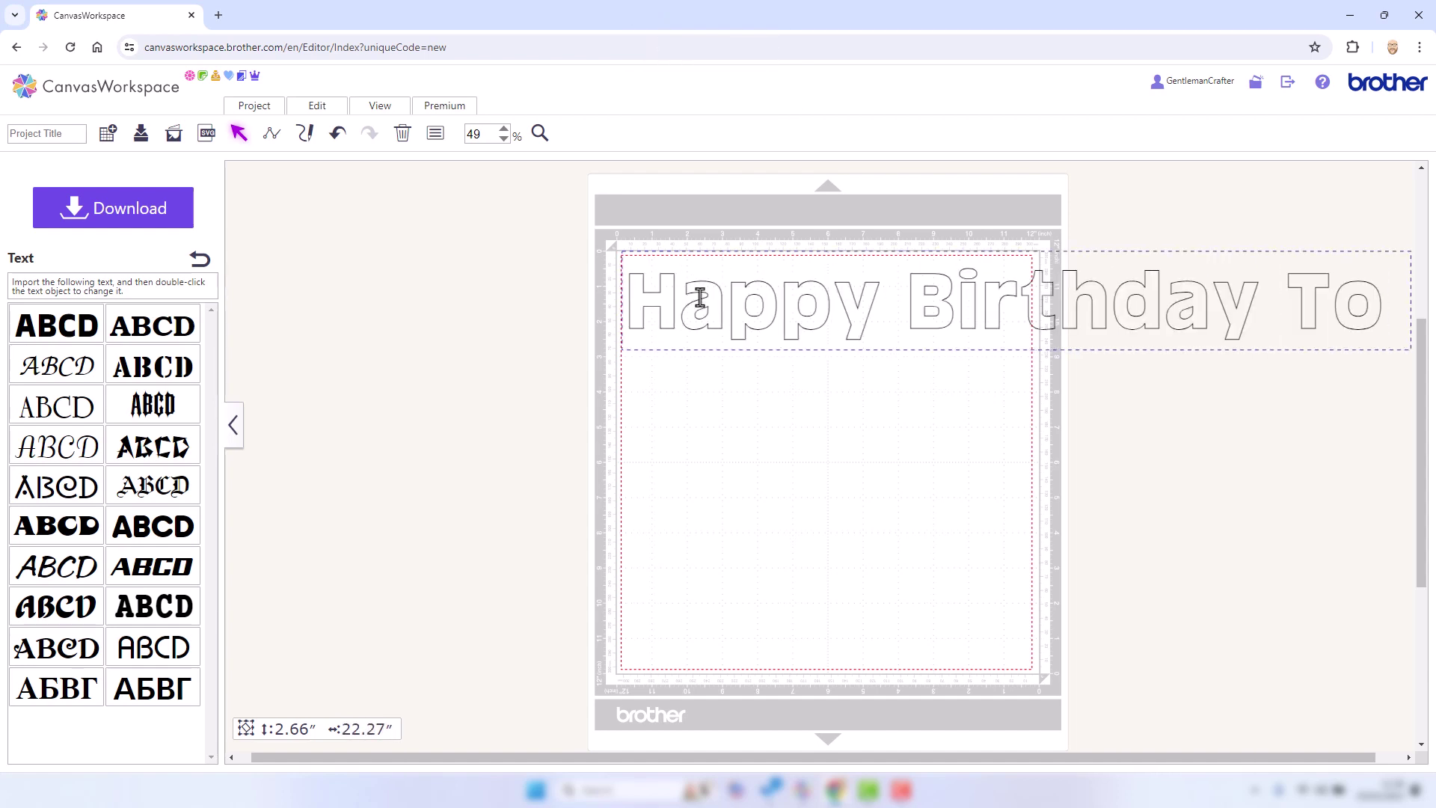
pyautogui.press('BackSpace')
pyautogui.press('BackSpace')
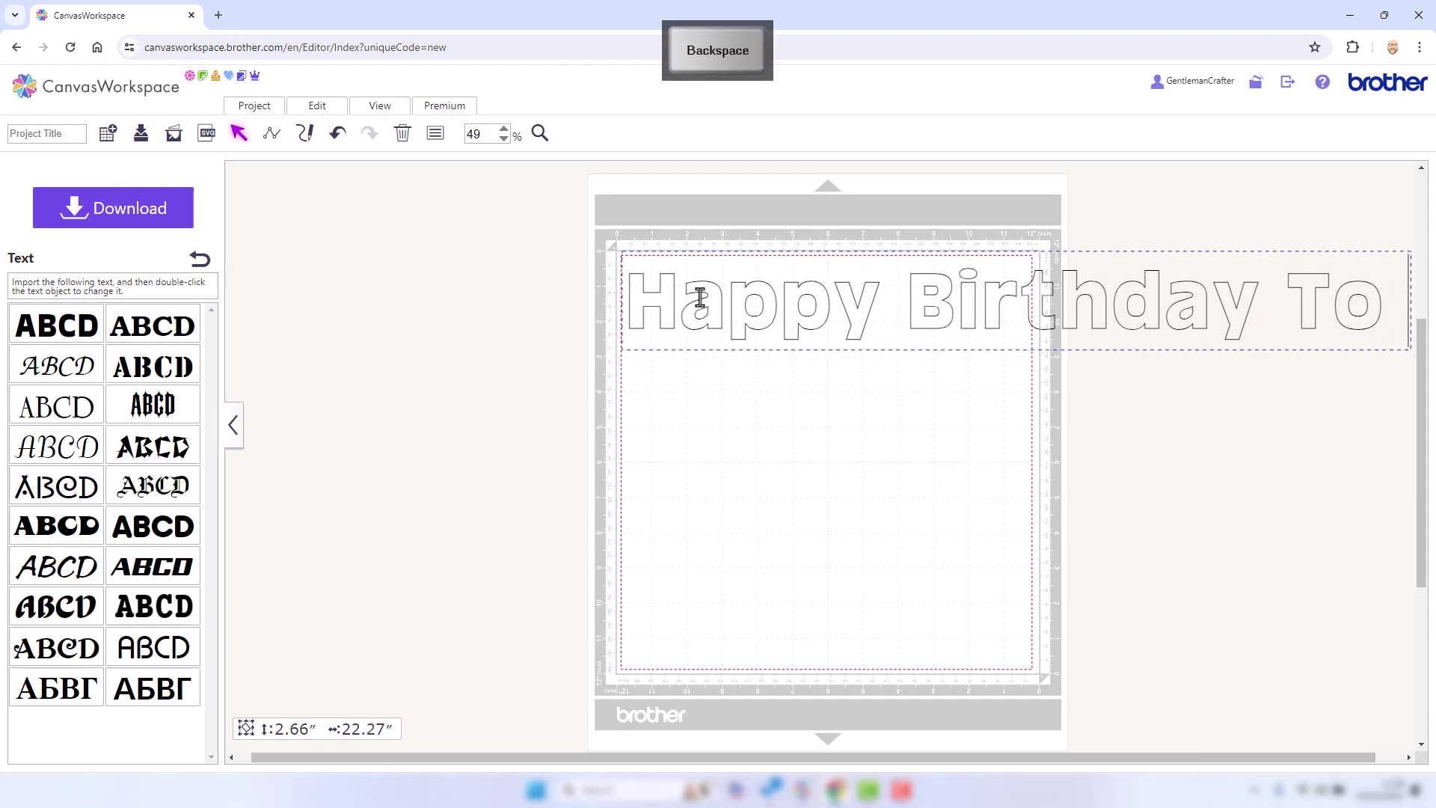
pyautogui.write('You')
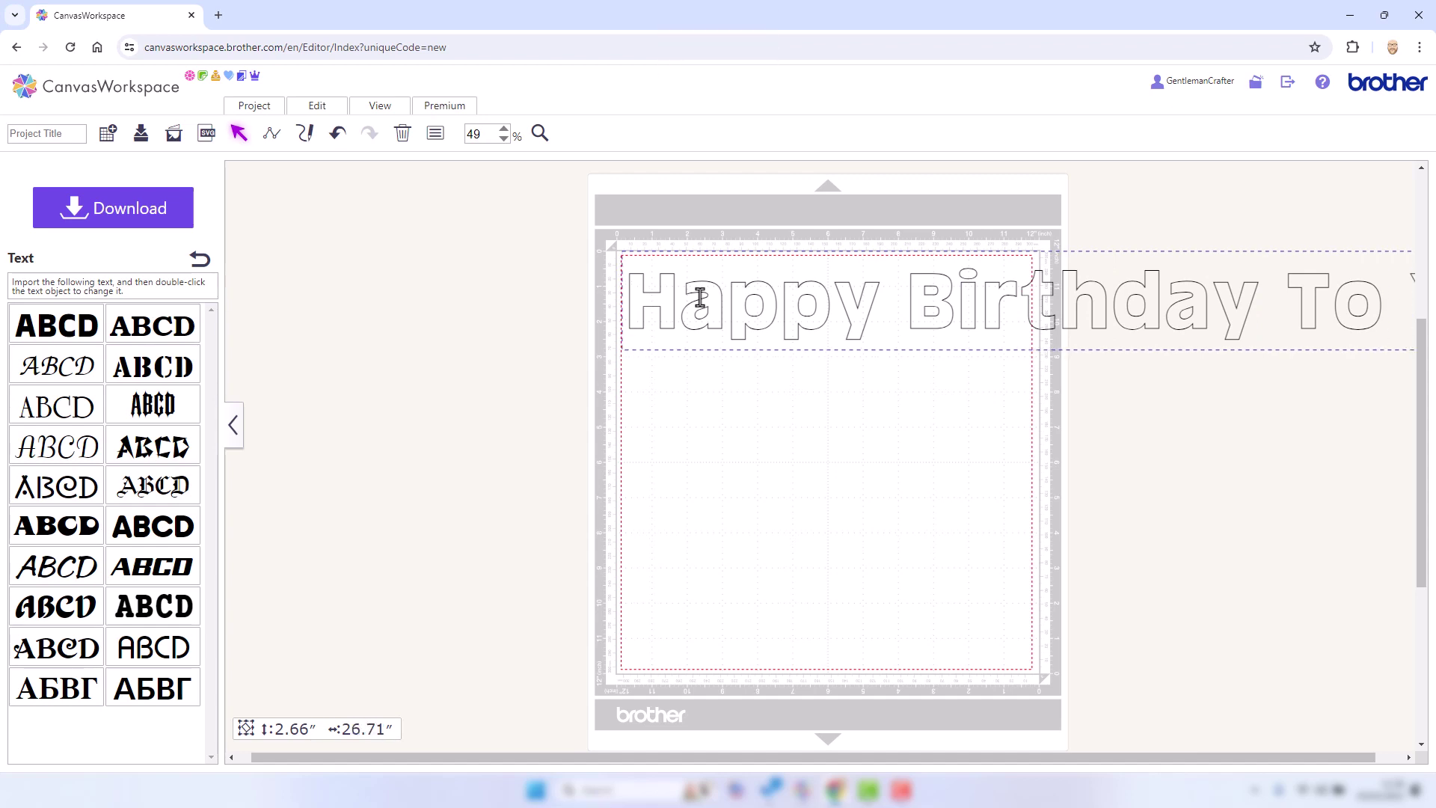
pyautogui.press('Return')
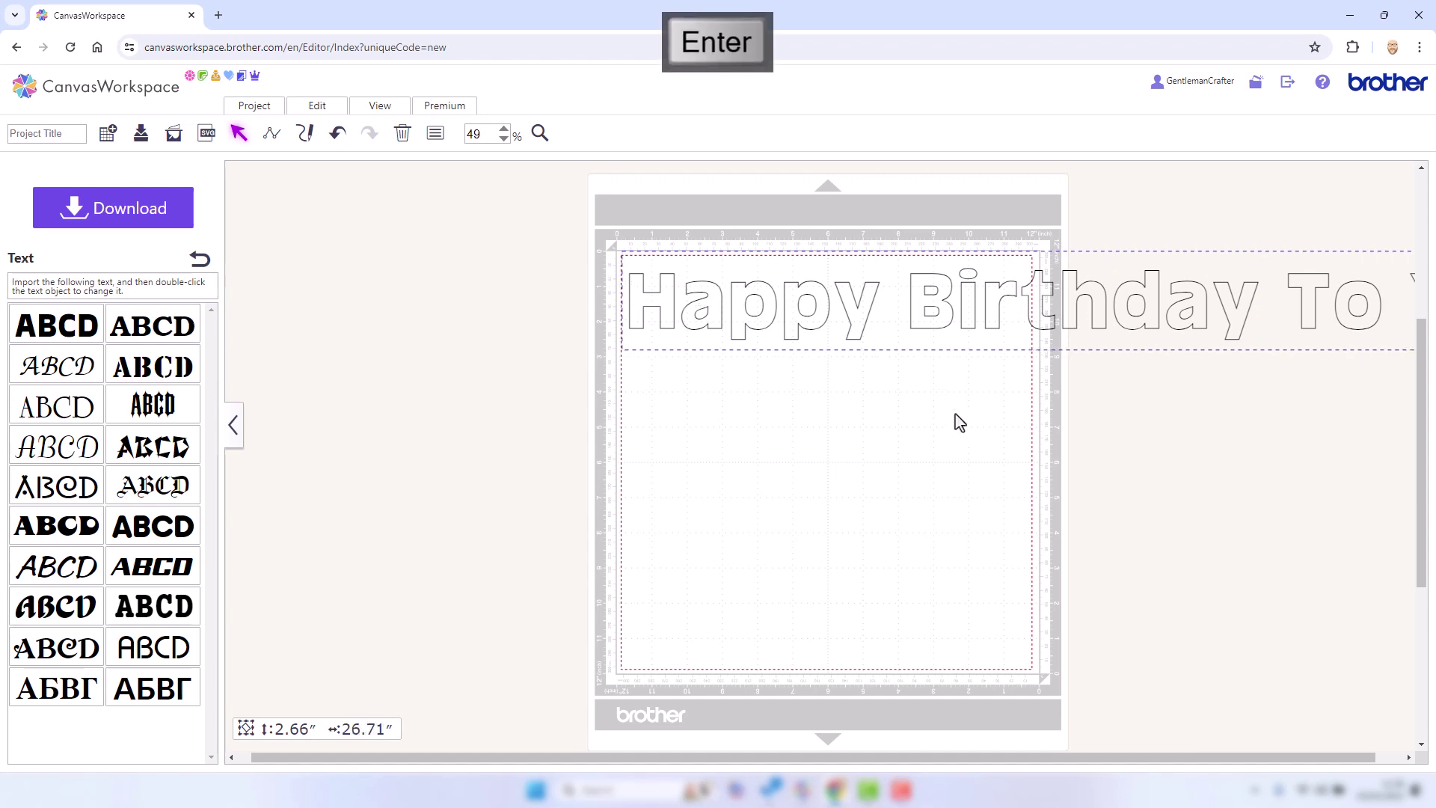
pyautogui.click(955, 387)
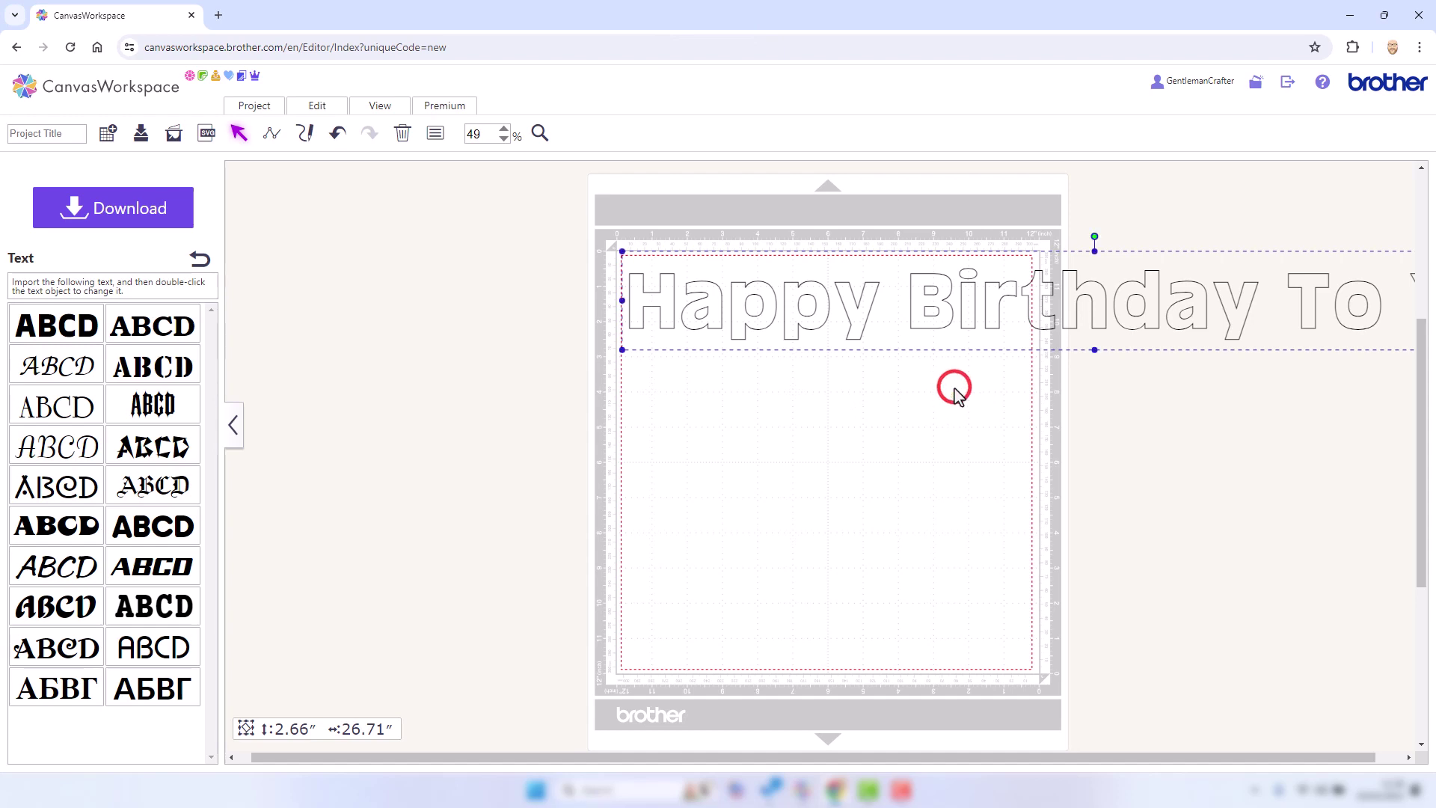
# Shift the text so the whole phrase is in view, and split it into separate letter outlines with the second Process Overlap operation
pyautogui.moveTo(997, 301); pyautogui.dragTo(726, 327)
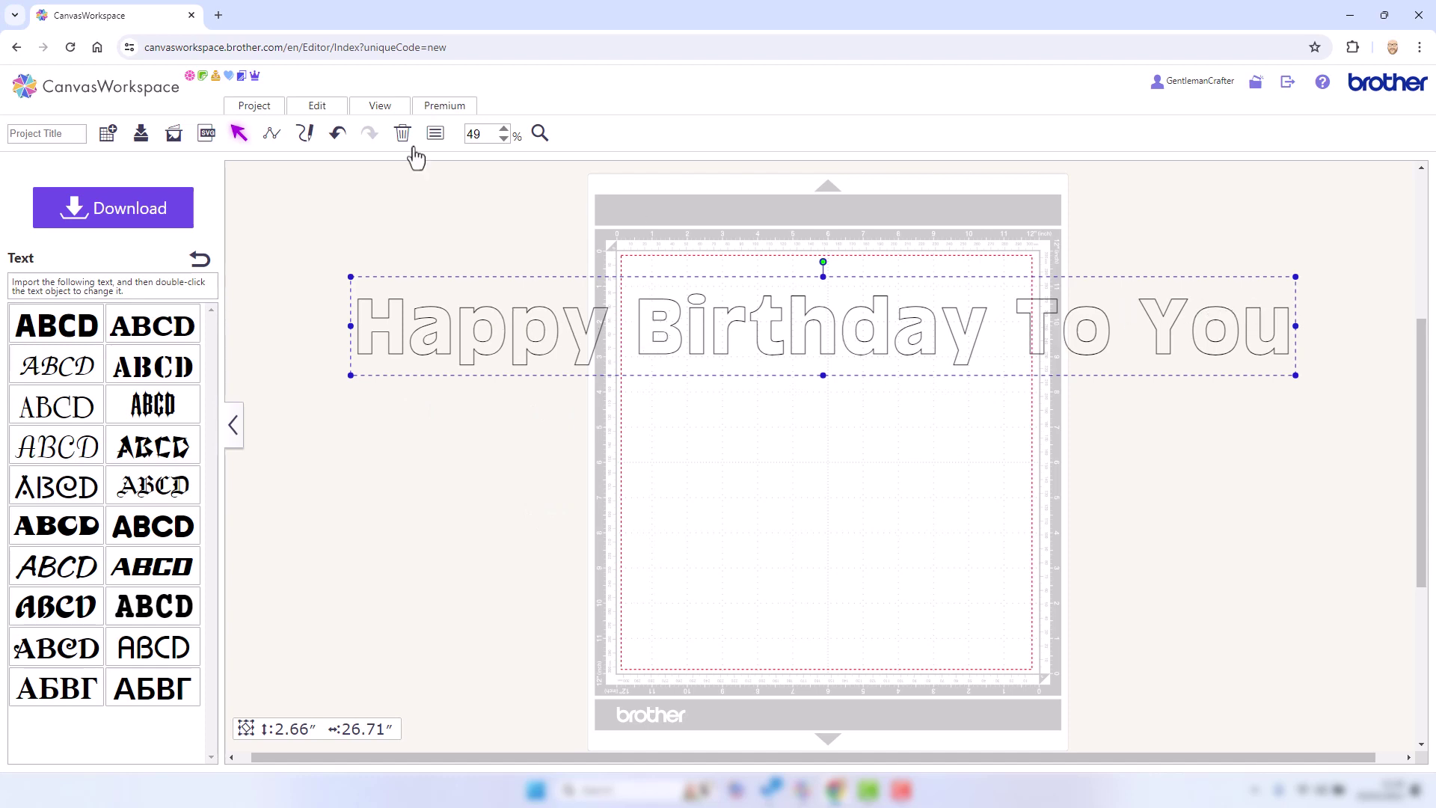
pyautogui.click(318, 109)
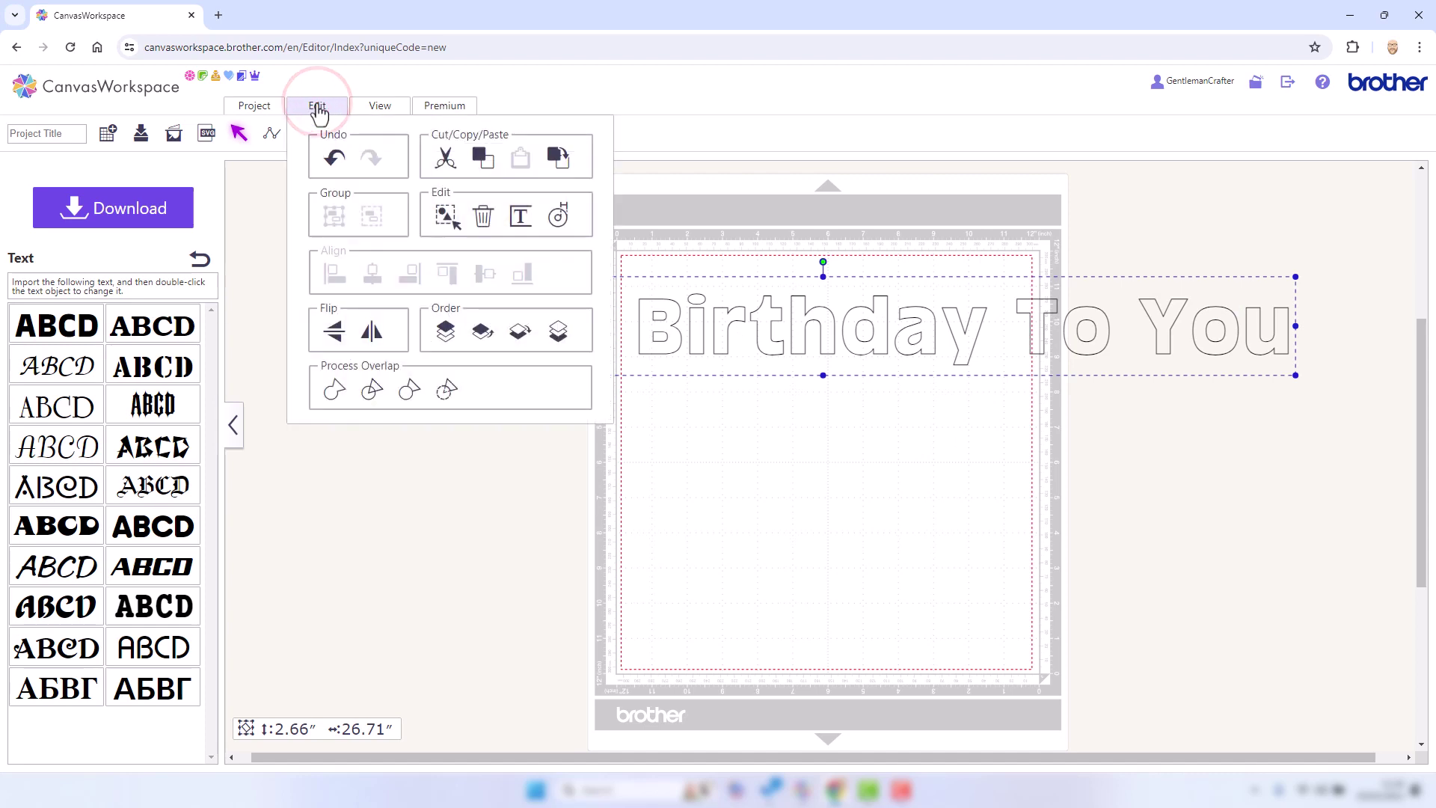
pyautogui.click(372, 390)
pyautogui.click(622, 495)
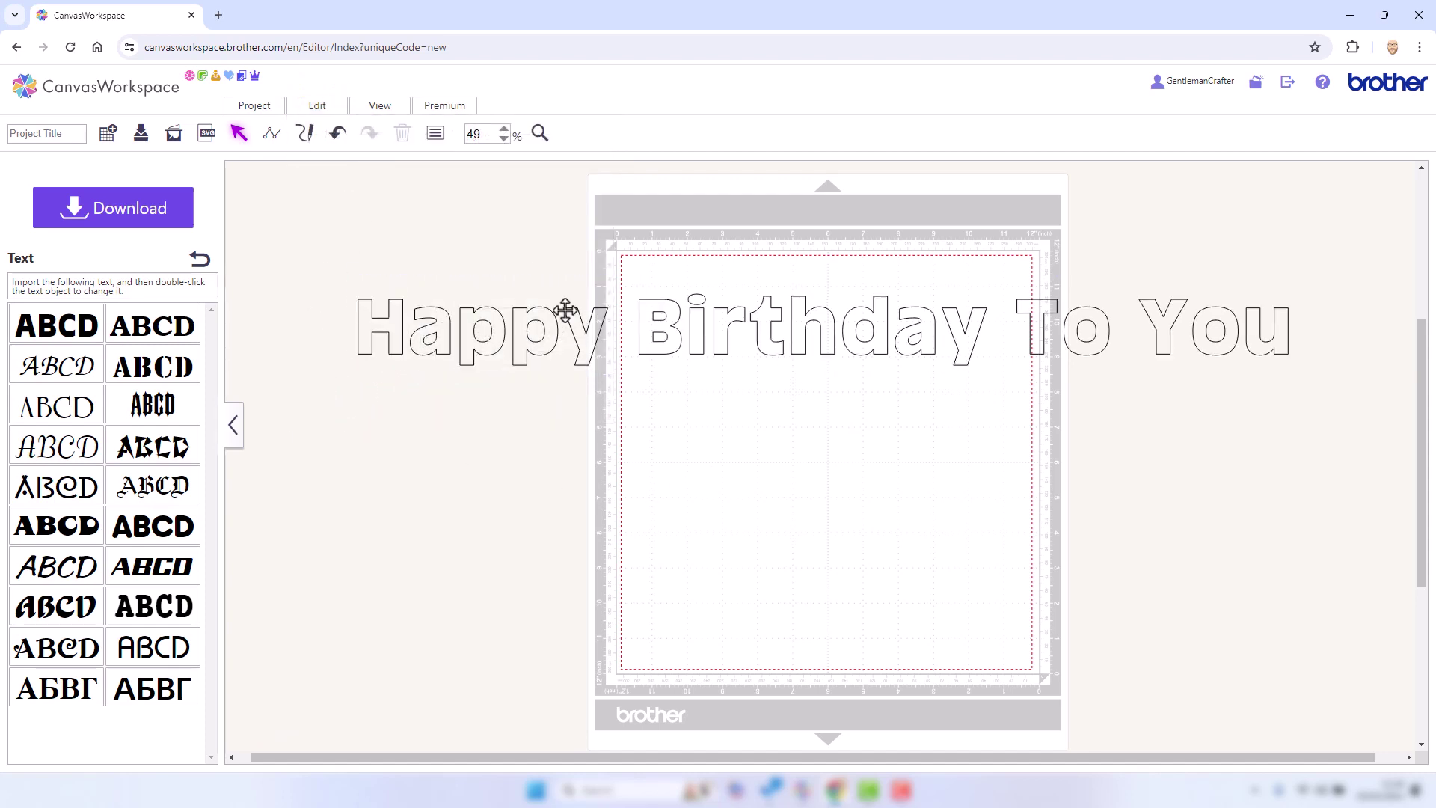
# Group the letters into four separate words: Happy, Birthday, To, and You
pyautogui.moveTo(334, 282); pyautogui.dragTo(598, 396)
pyautogui.hotkey('ctrl', 'g')
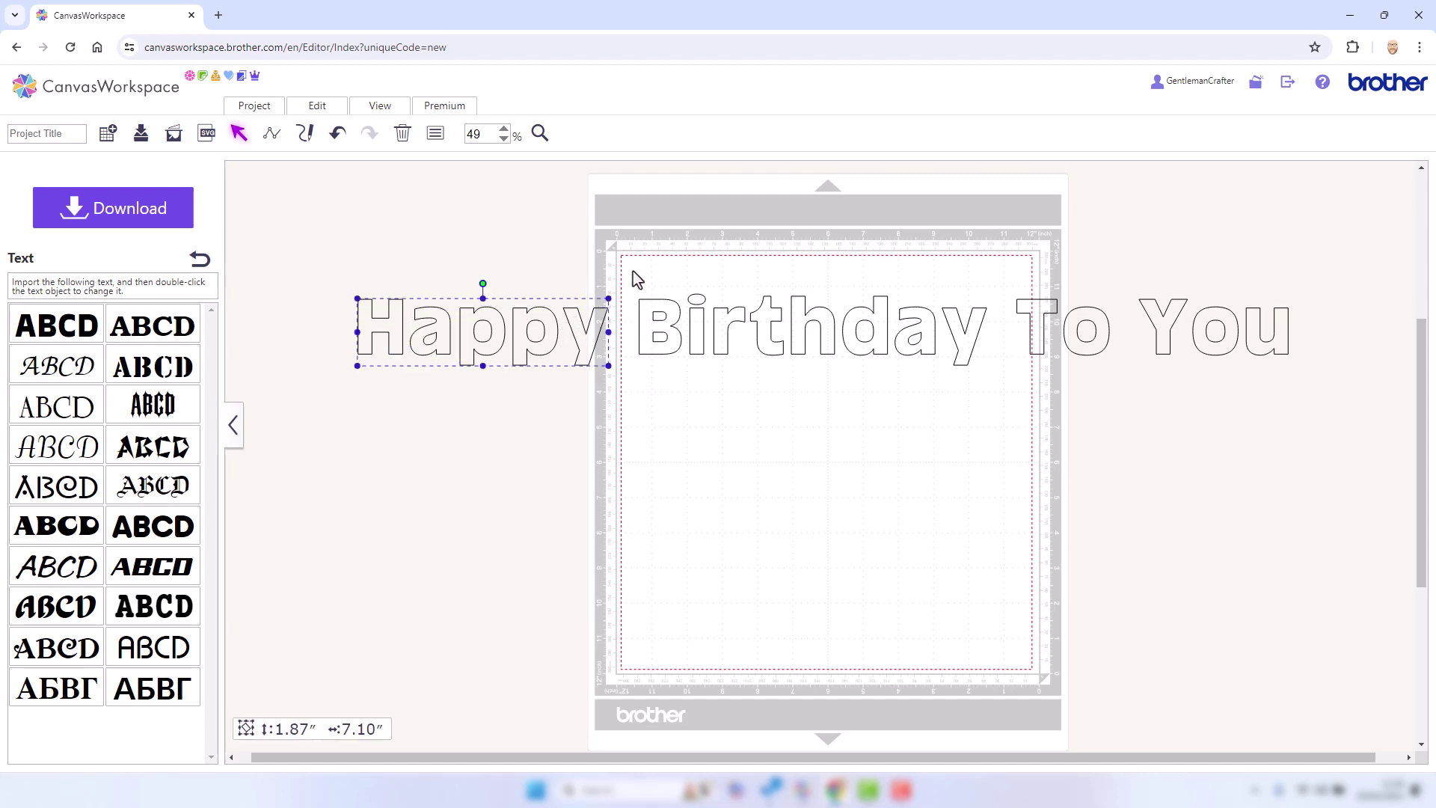
pyautogui.moveTo(631, 263); pyautogui.dragTo(965, 372)
pyautogui.hotkey('ctrl', 'g')
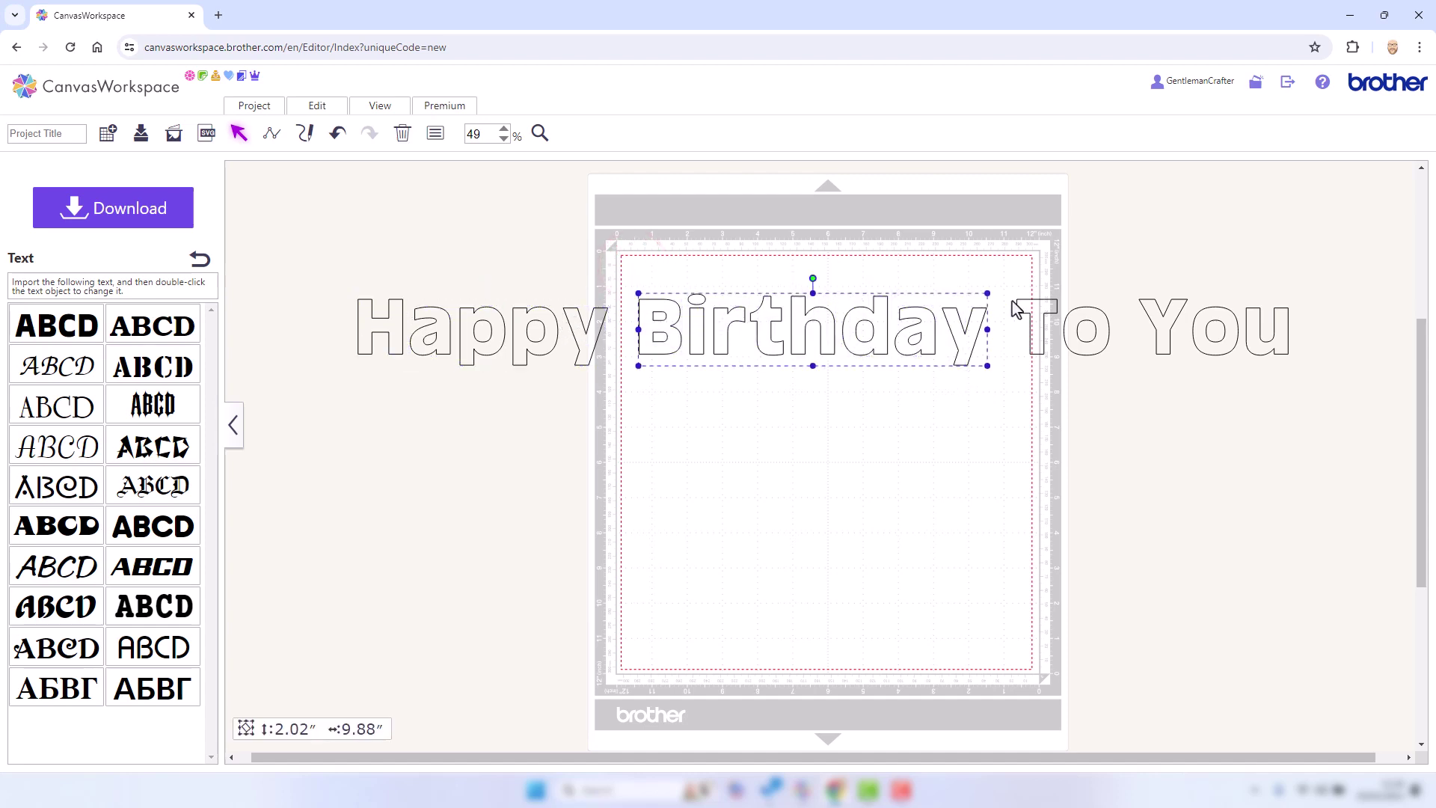
pyautogui.moveTo(1022, 266); pyautogui.dragTo(1122, 371)
pyautogui.hotkey('ctrl', 'g')
pyautogui.moveTo(1134, 269); pyautogui.dragTo(1307, 386)
pyautogui.hotkey('ctrl', 'g')
# Stack Birthday, To, and You beneath Happy, and move all four words together onto the mat
pyautogui.moveTo(763, 329); pyautogui.dragTo(486, 416)
pyautogui.moveTo(1066, 346); pyautogui.dragTo(445, 490)
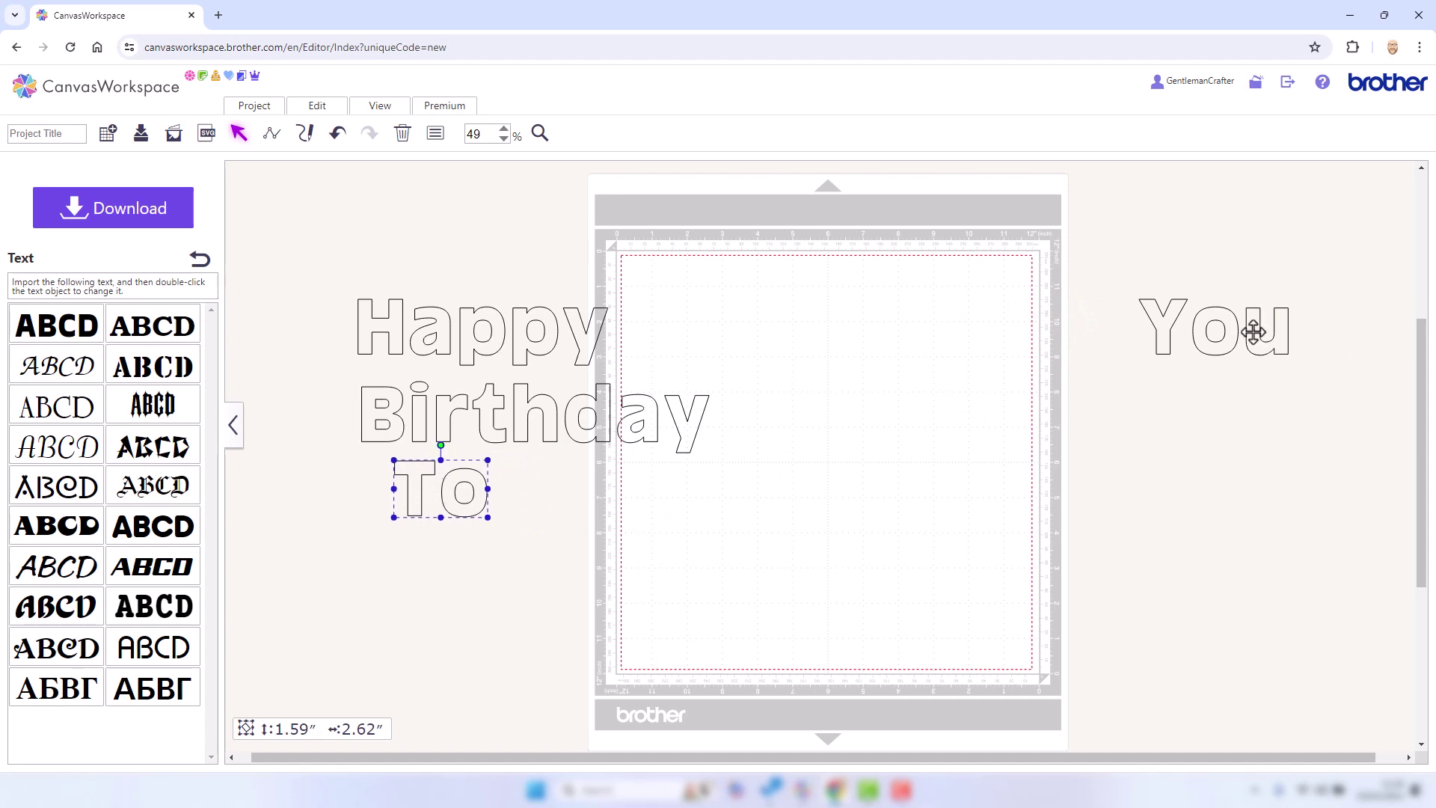
pyautogui.moveTo(1254, 331); pyautogui.dragTo(519, 564)
pyautogui.moveTo(677, 615); pyautogui.dragTo(712, 335)
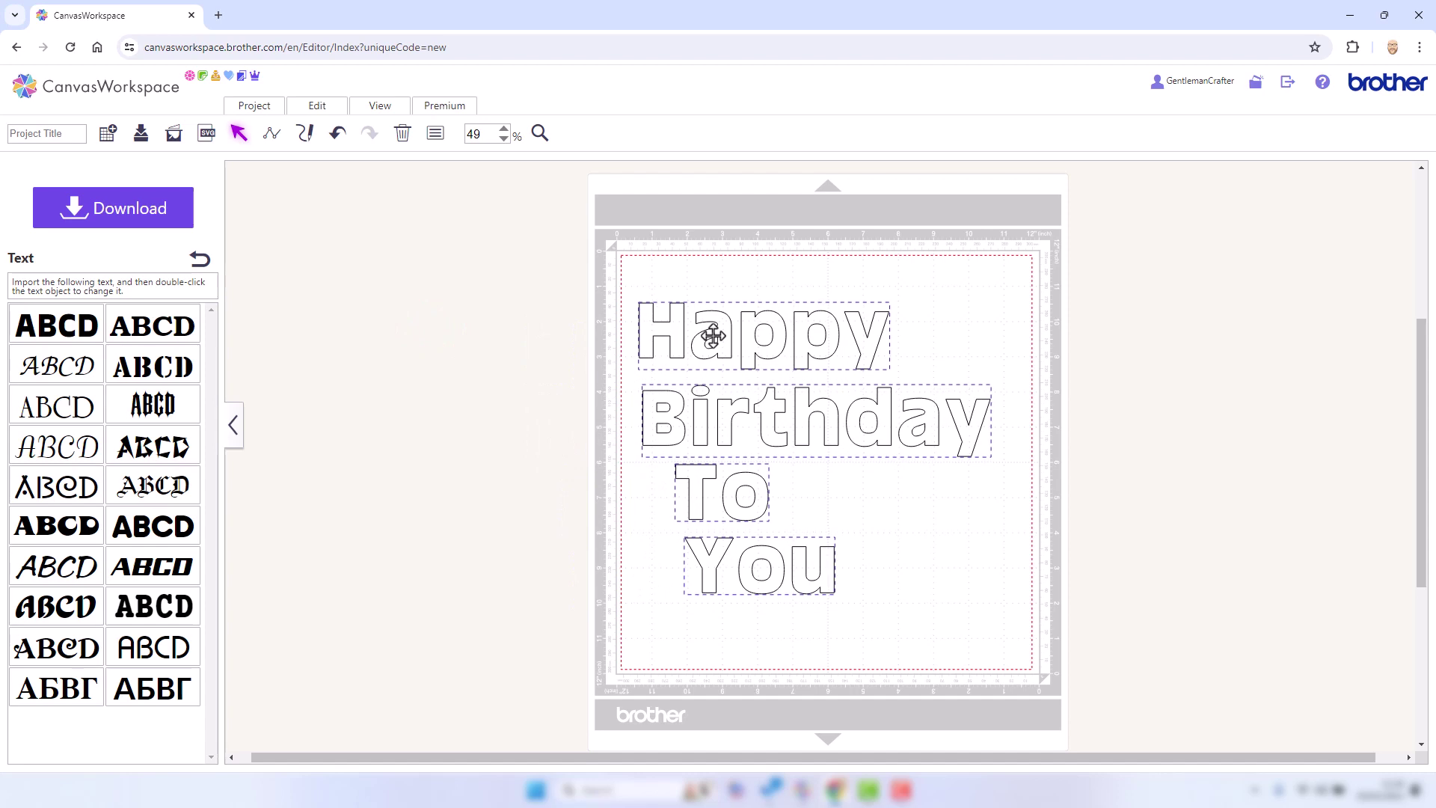
# Try left alignment and horizontal centre alignment on the four stacked words
pyautogui.click(327, 107)
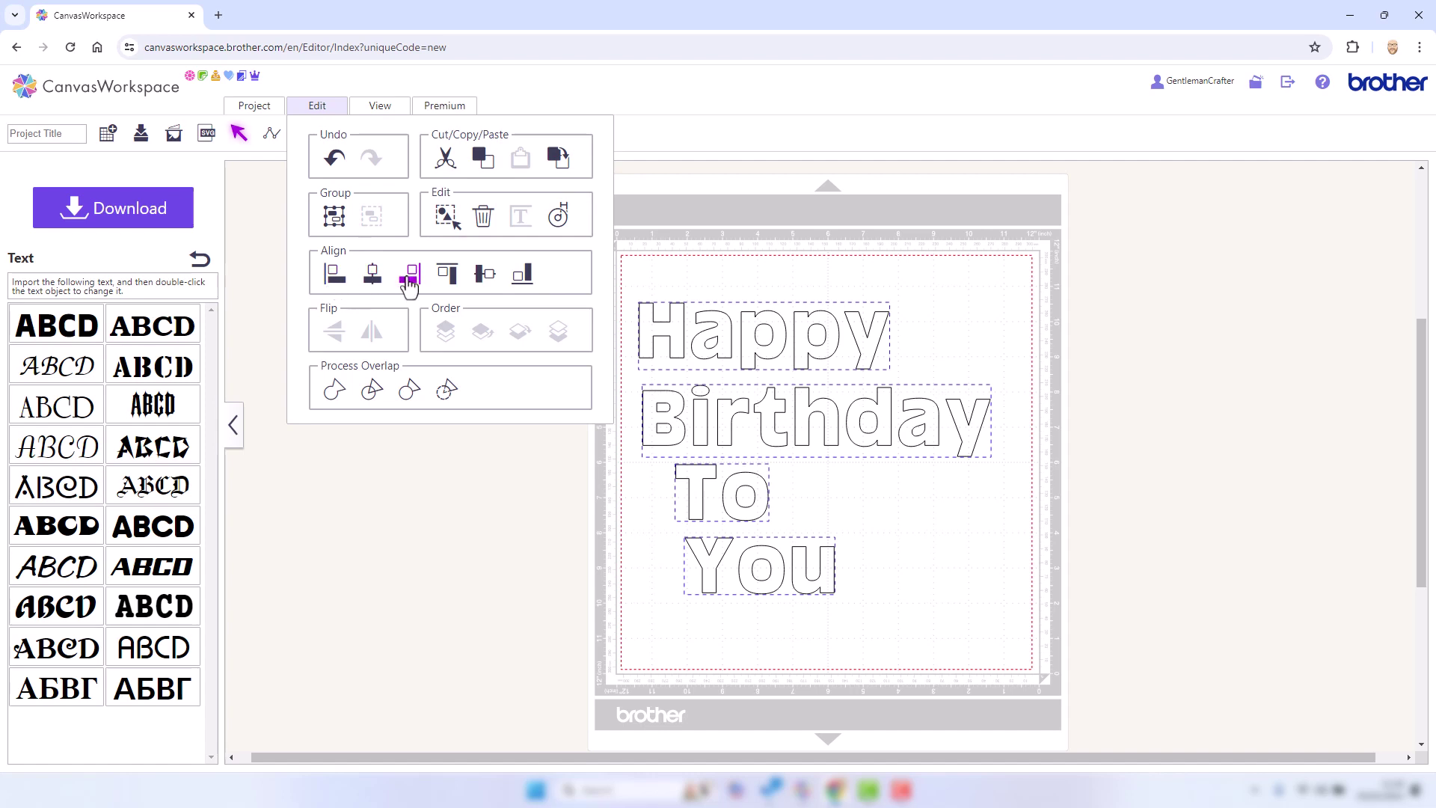
pyautogui.click(335, 277)
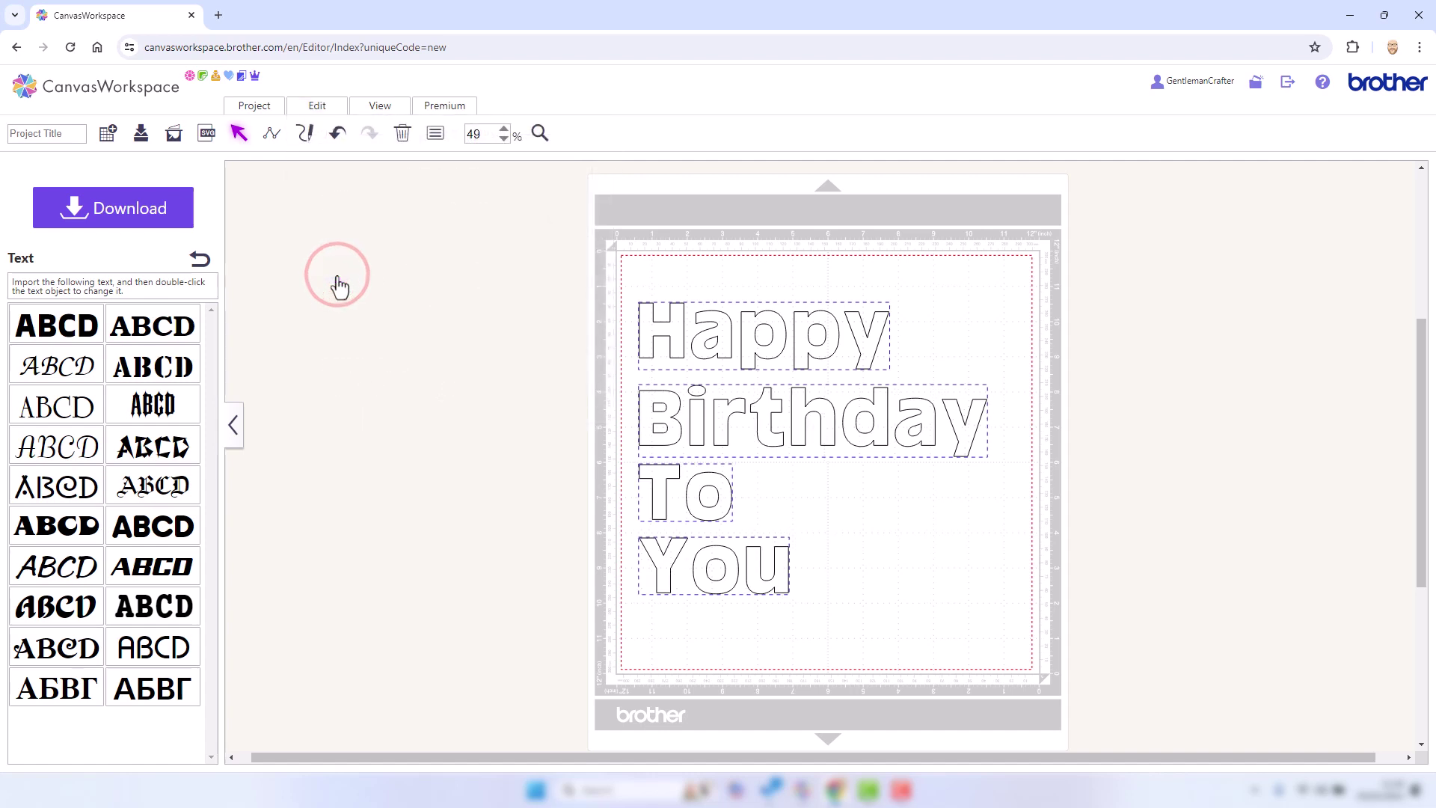
pyautogui.click(332, 107)
pyautogui.click(372, 274)
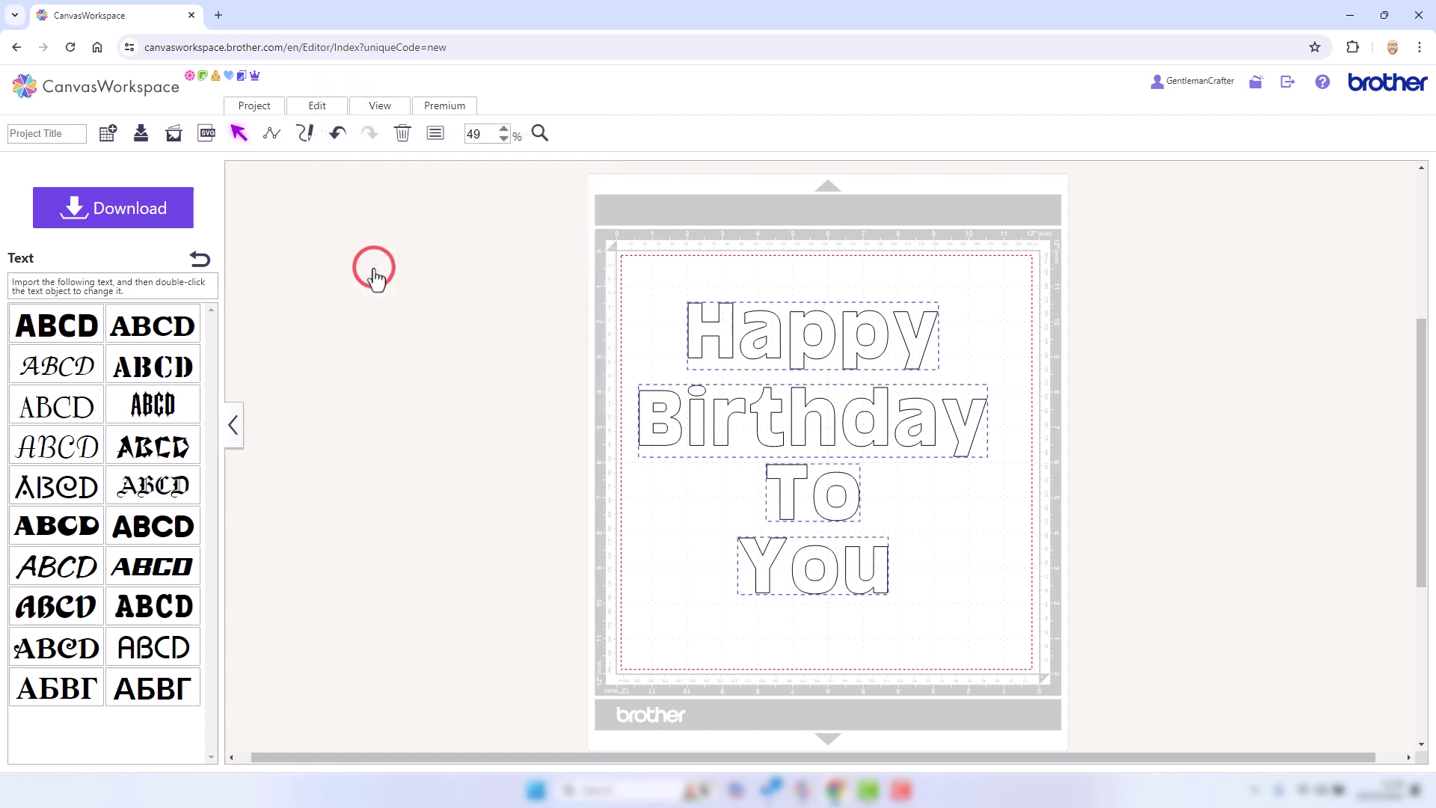
# Align the four words by their right edges and deselect them
pyautogui.click(331, 105)
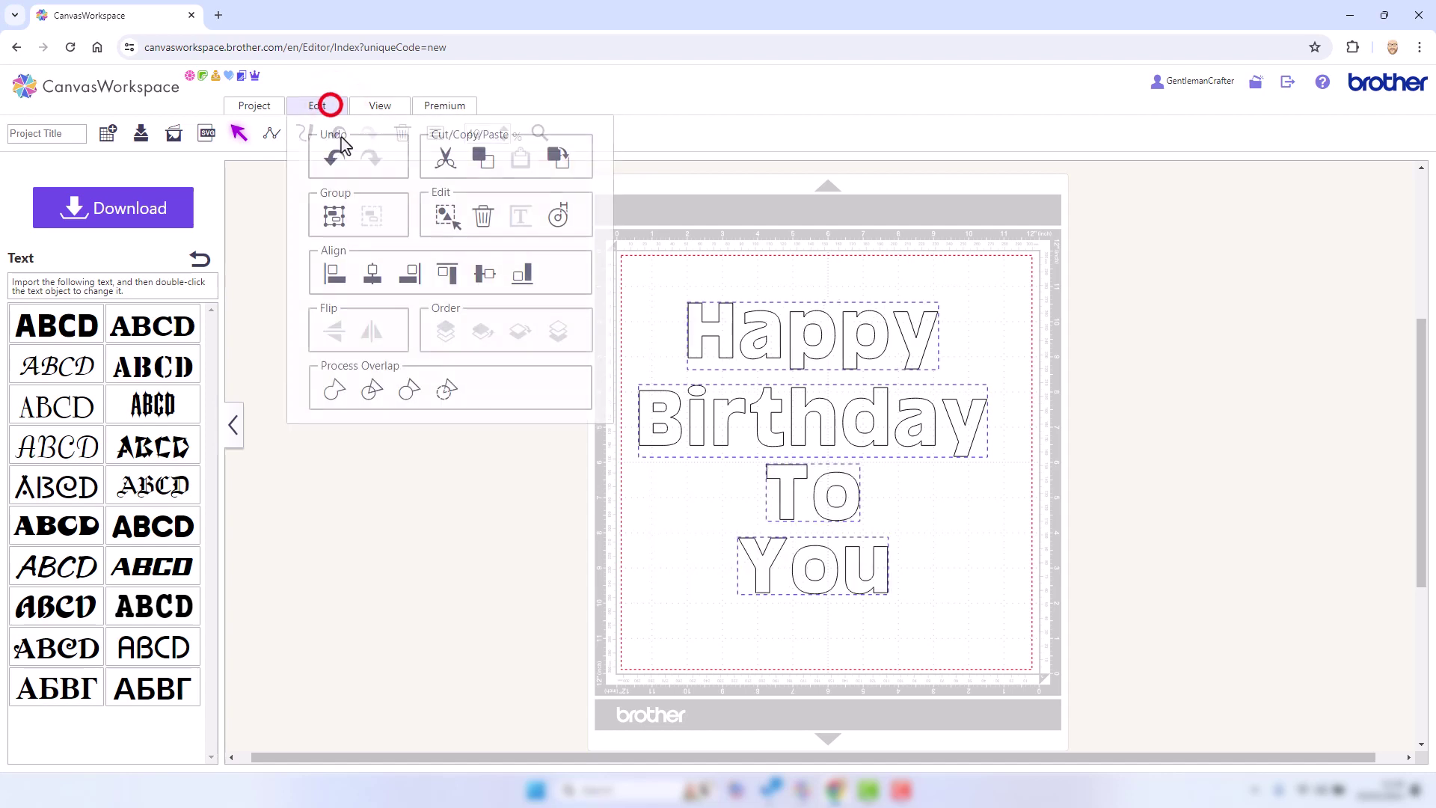
pyautogui.click(409, 276)
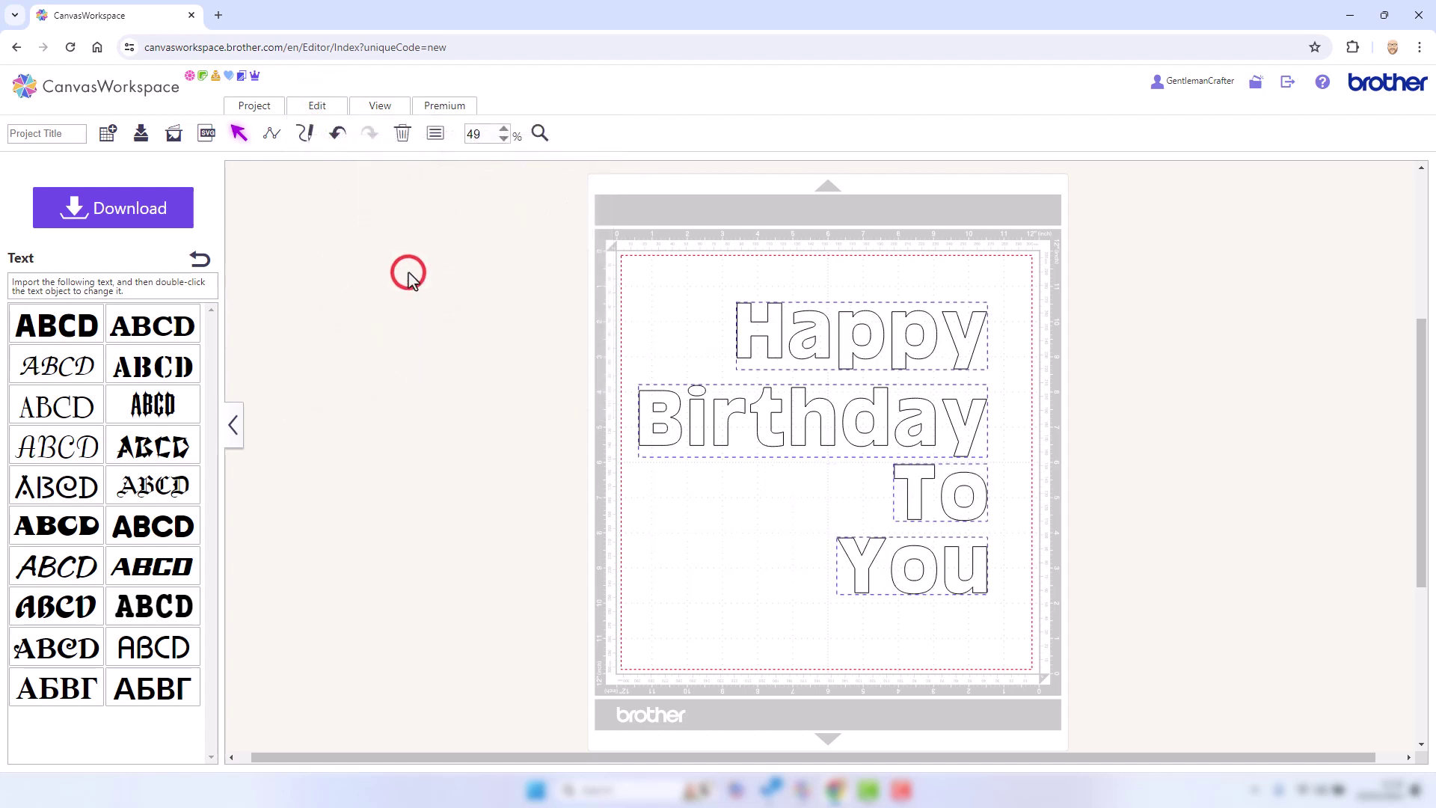
pyautogui.click(333, 106)
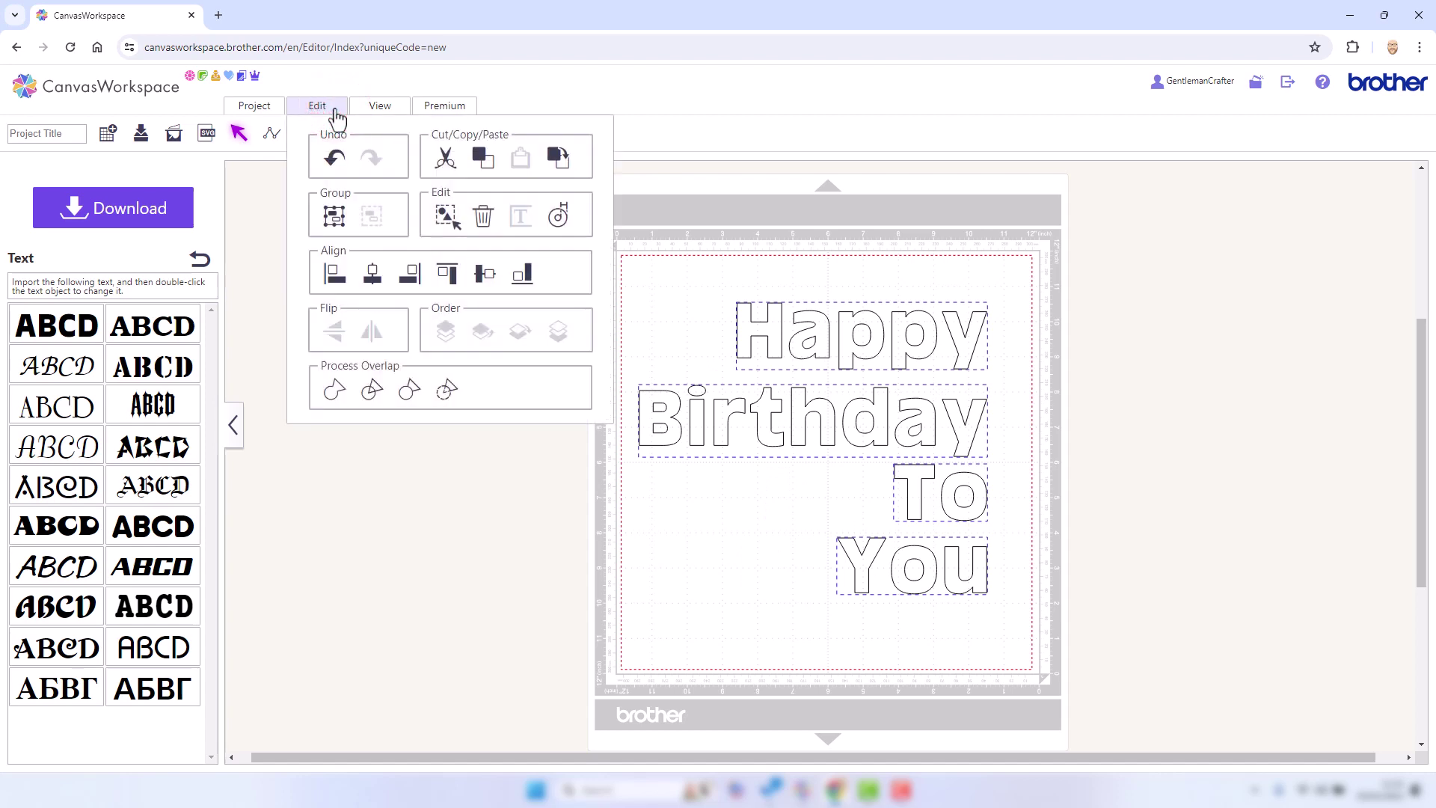
pyautogui.click(765, 537)
# Nudge the word Birthday slightly upward, closer to Happy, and select all four words
pyautogui.moveTo(869, 243); pyautogui.dragTo(1011, 648)
pyautogui.moveTo(972, 410); pyautogui.dragTo(972, 404)
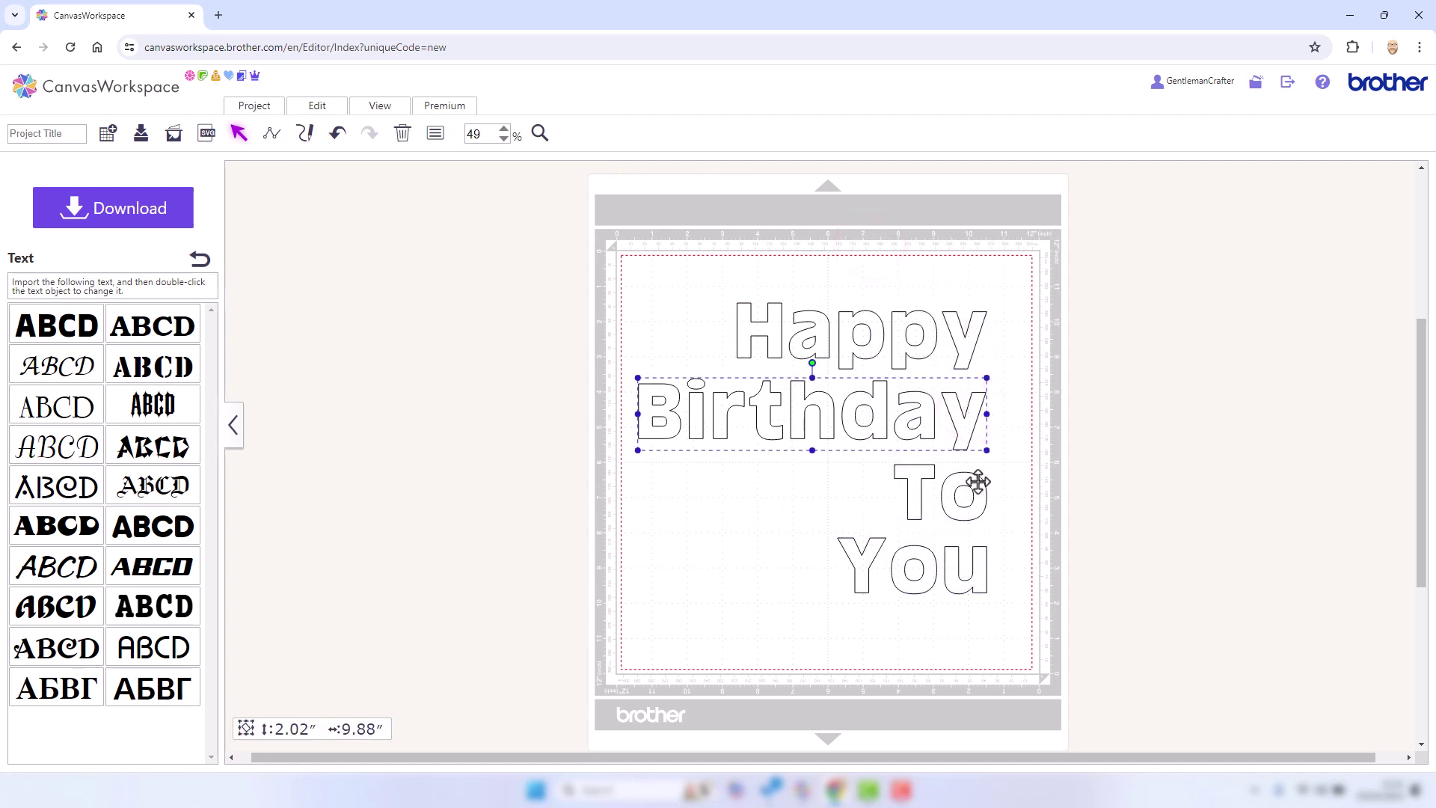
pyautogui.moveTo(1045, 564); pyautogui.dragTo(949, 330)
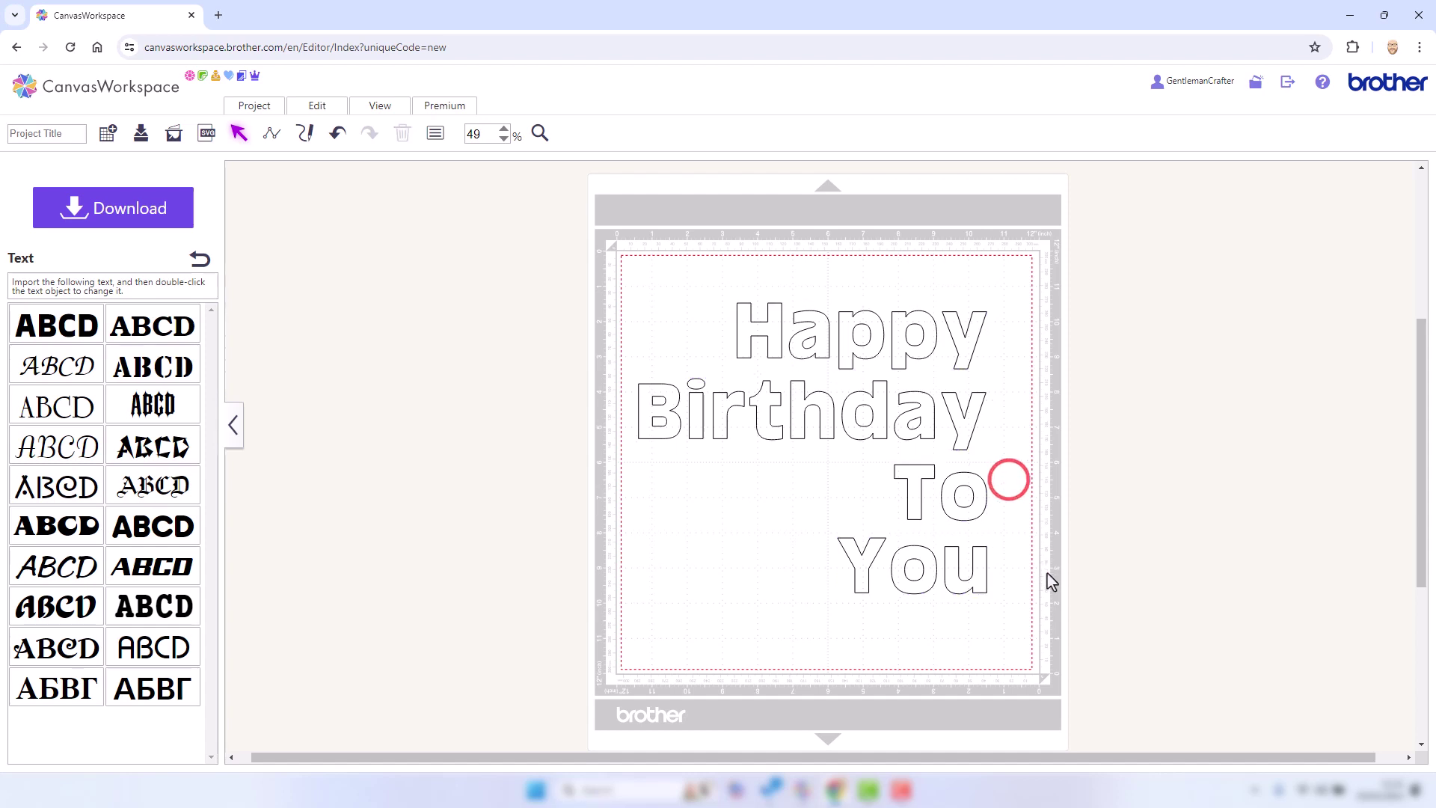
pyautogui.moveTo(1046, 578); pyautogui.dragTo(851, 341)
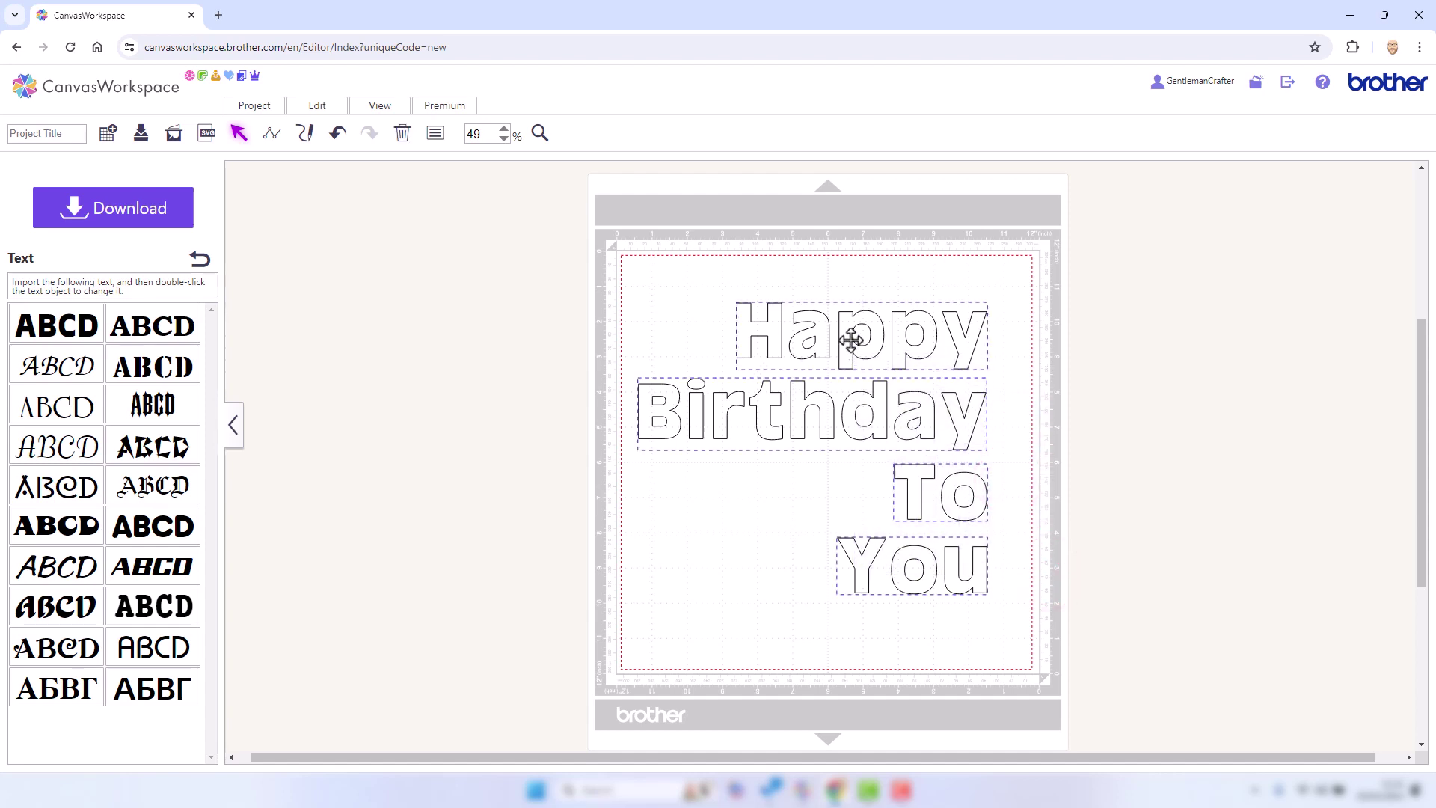
# Enter the Happy group to select its first letter p, and return to the Mat level
pyautogui.click(829, 249)
pyautogui.doubleClick(850, 334)
pyautogui.click(851, 335)
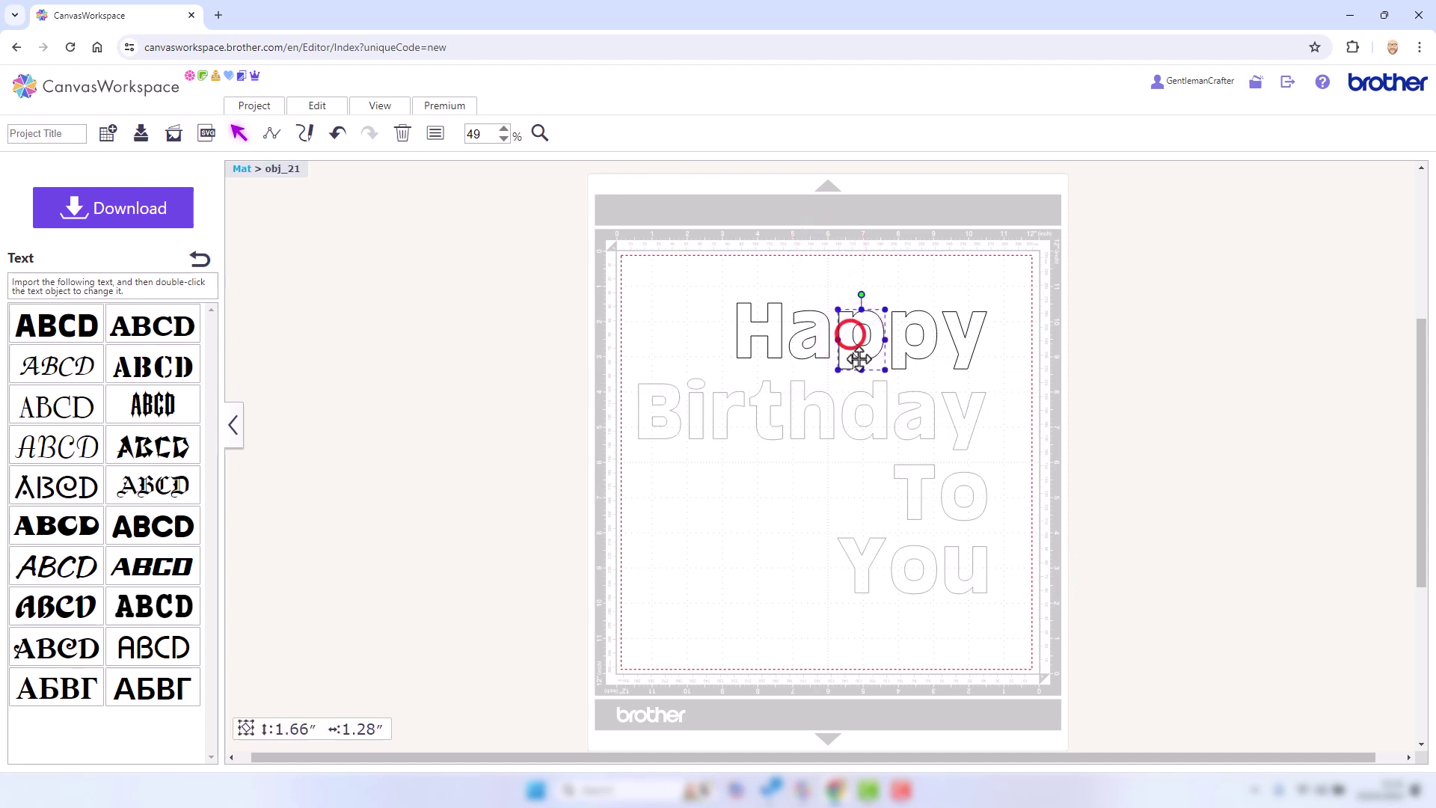
pyautogui.click(901, 286)
pyautogui.click(1053, 577)
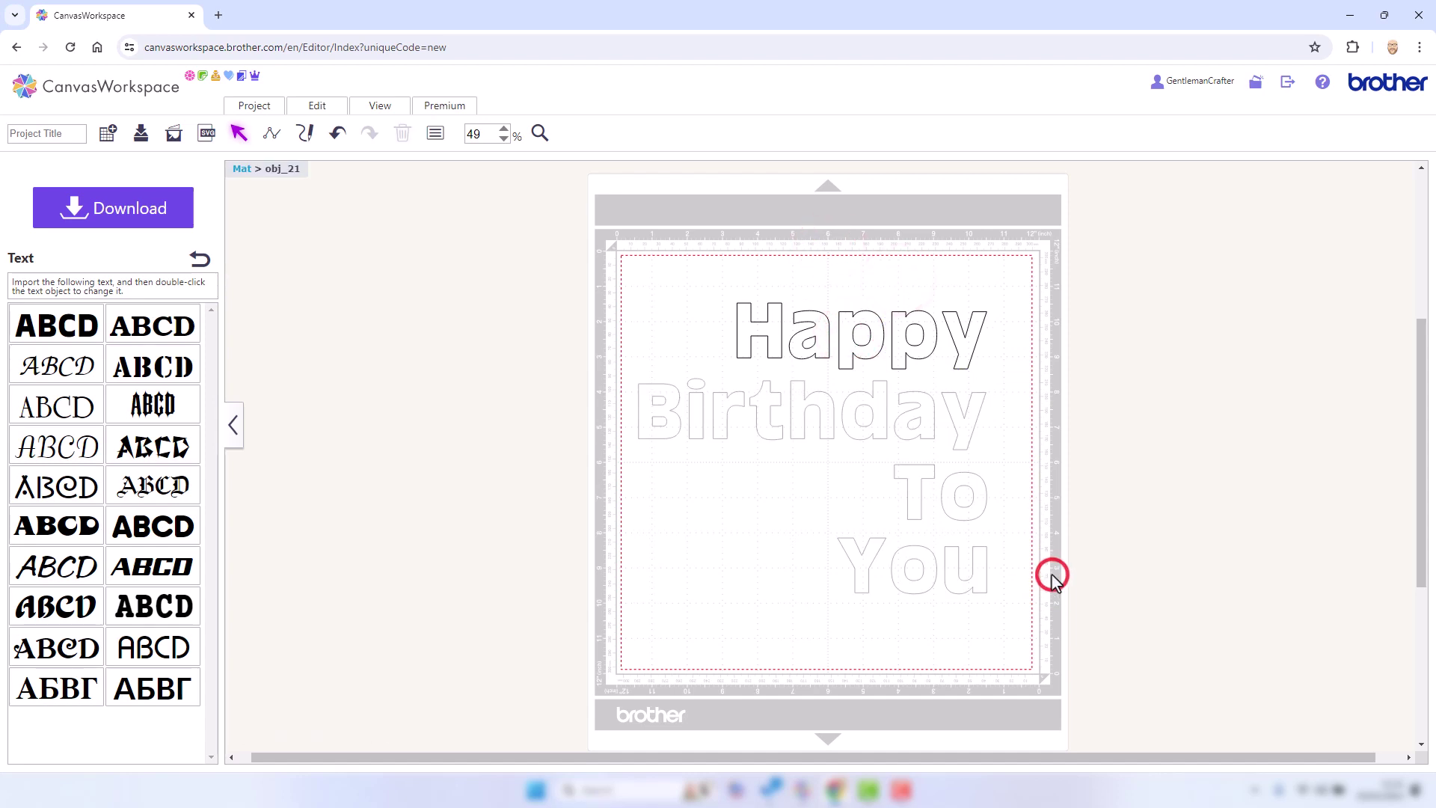
pyautogui.press('Escape')
pyautogui.click(1009, 526)
pyautogui.click(245, 169)
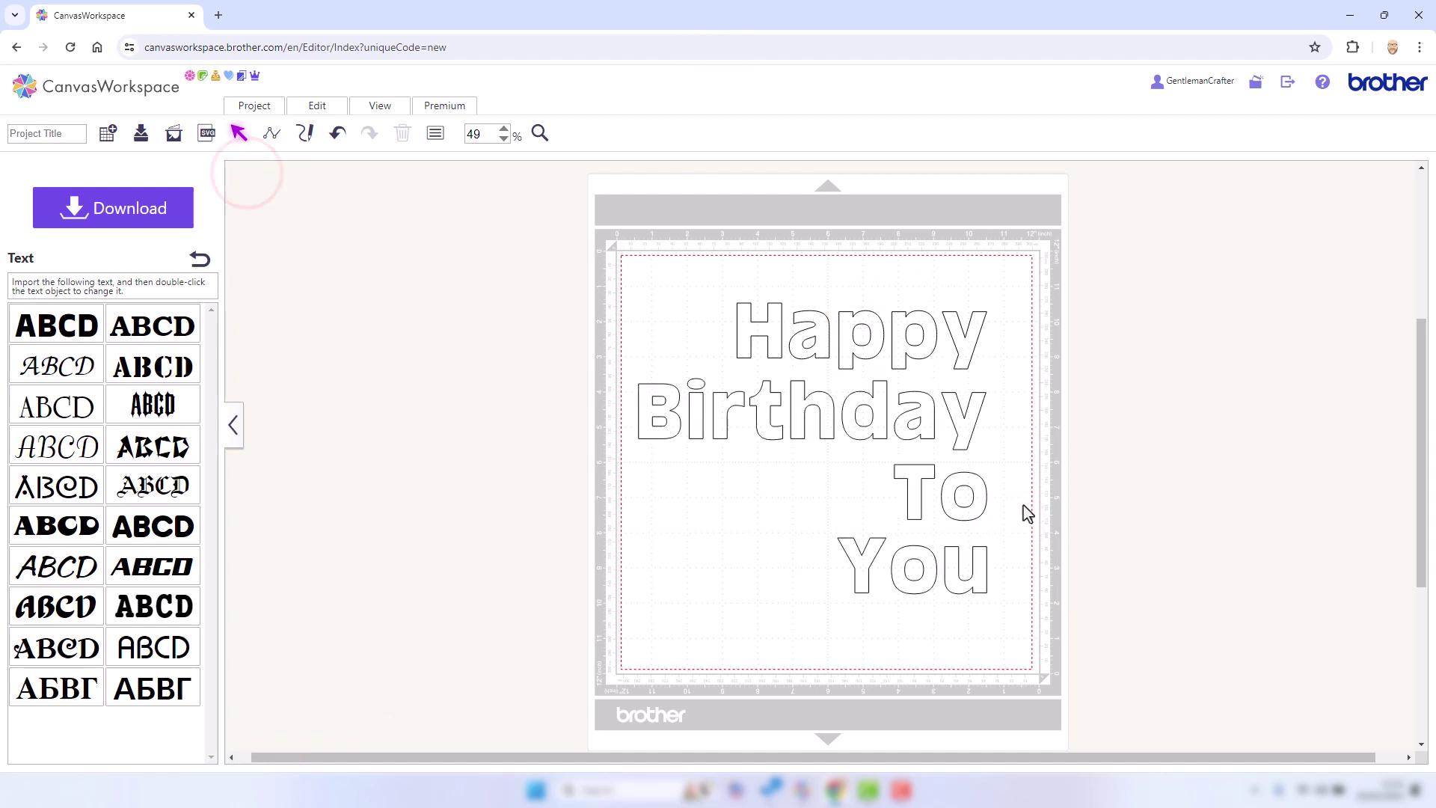
# Select all four words and delete them from the mat
pyautogui.click(1051, 544)
pyautogui.moveTo(1066, 609); pyautogui.dragTo(797, 312)
pyautogui.press('Delete')
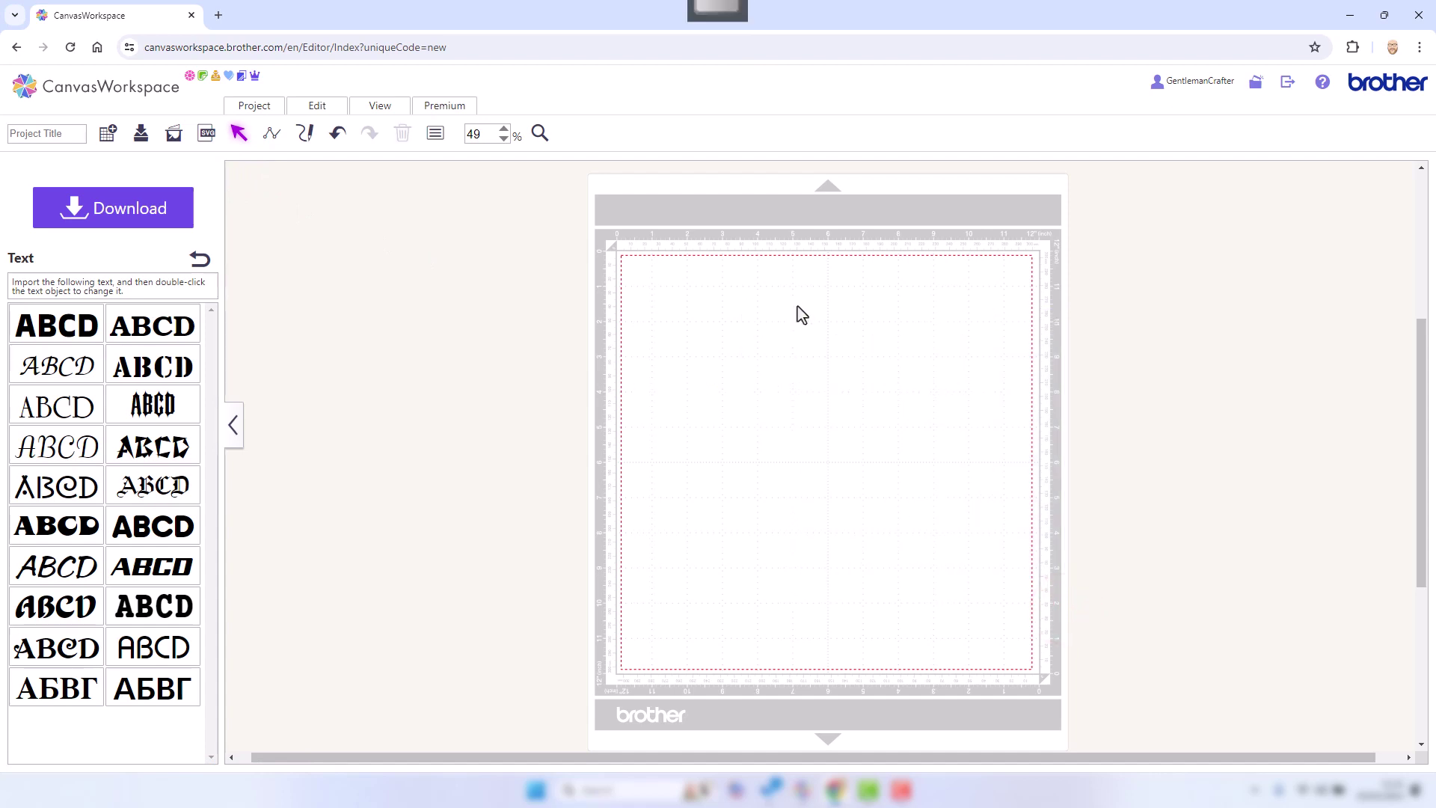
# Add a new text object in the first bold font and change its text to "Happy"
pyautogui.click(86, 326)
pyautogui.click(685, 308)
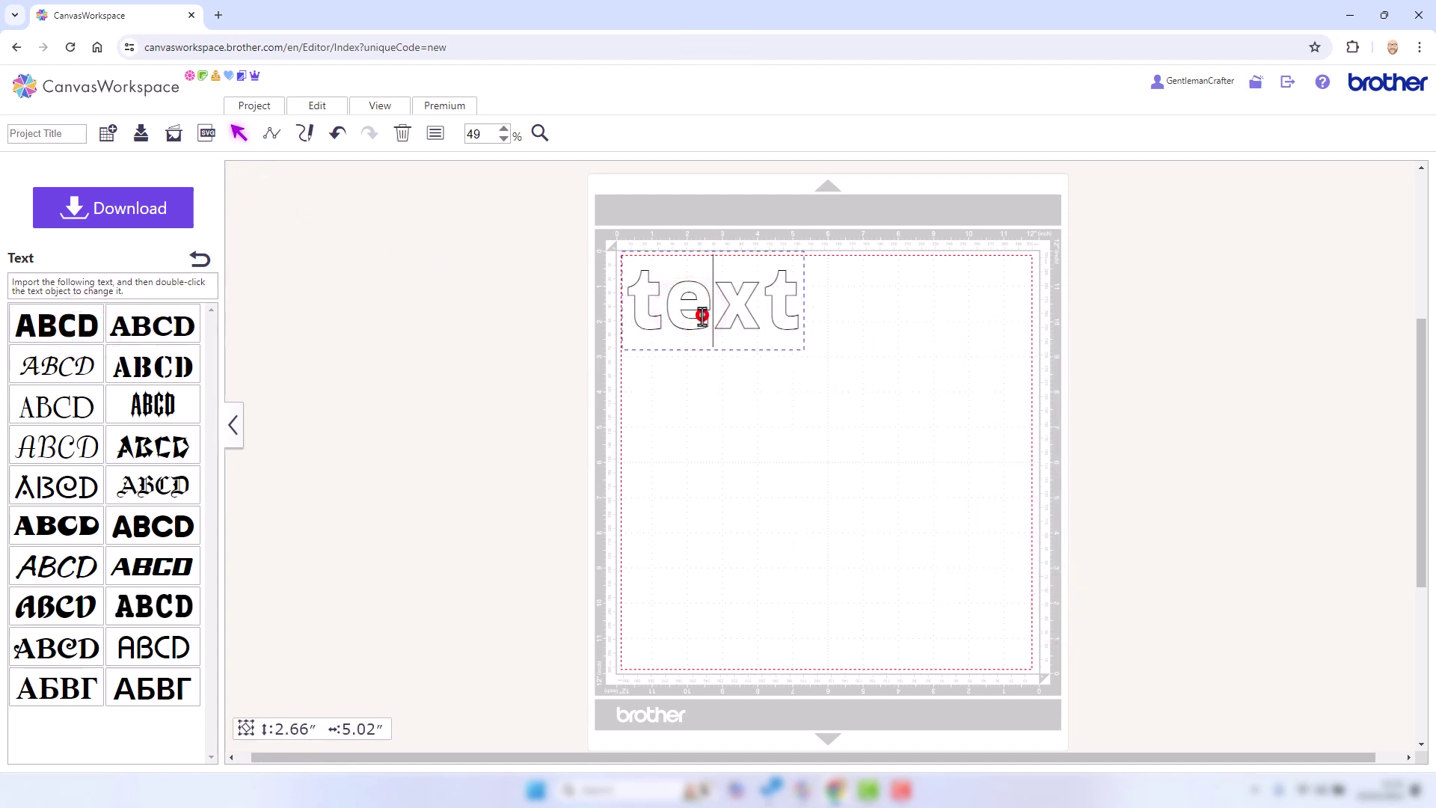
pyautogui.doubleClick(698, 316)
pyautogui.write('Happy')
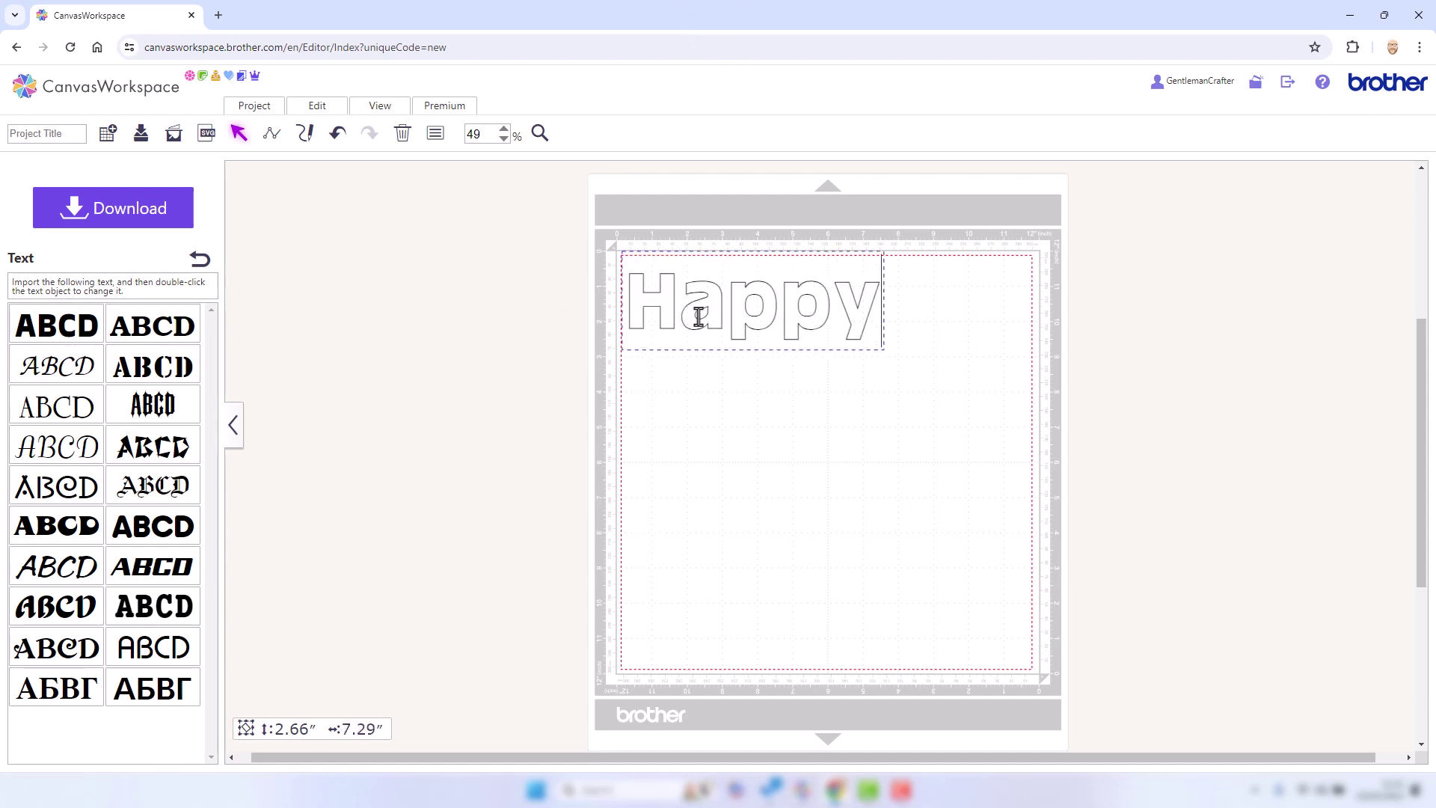
pyautogui.press('Return')
pyautogui.click(711, 424)
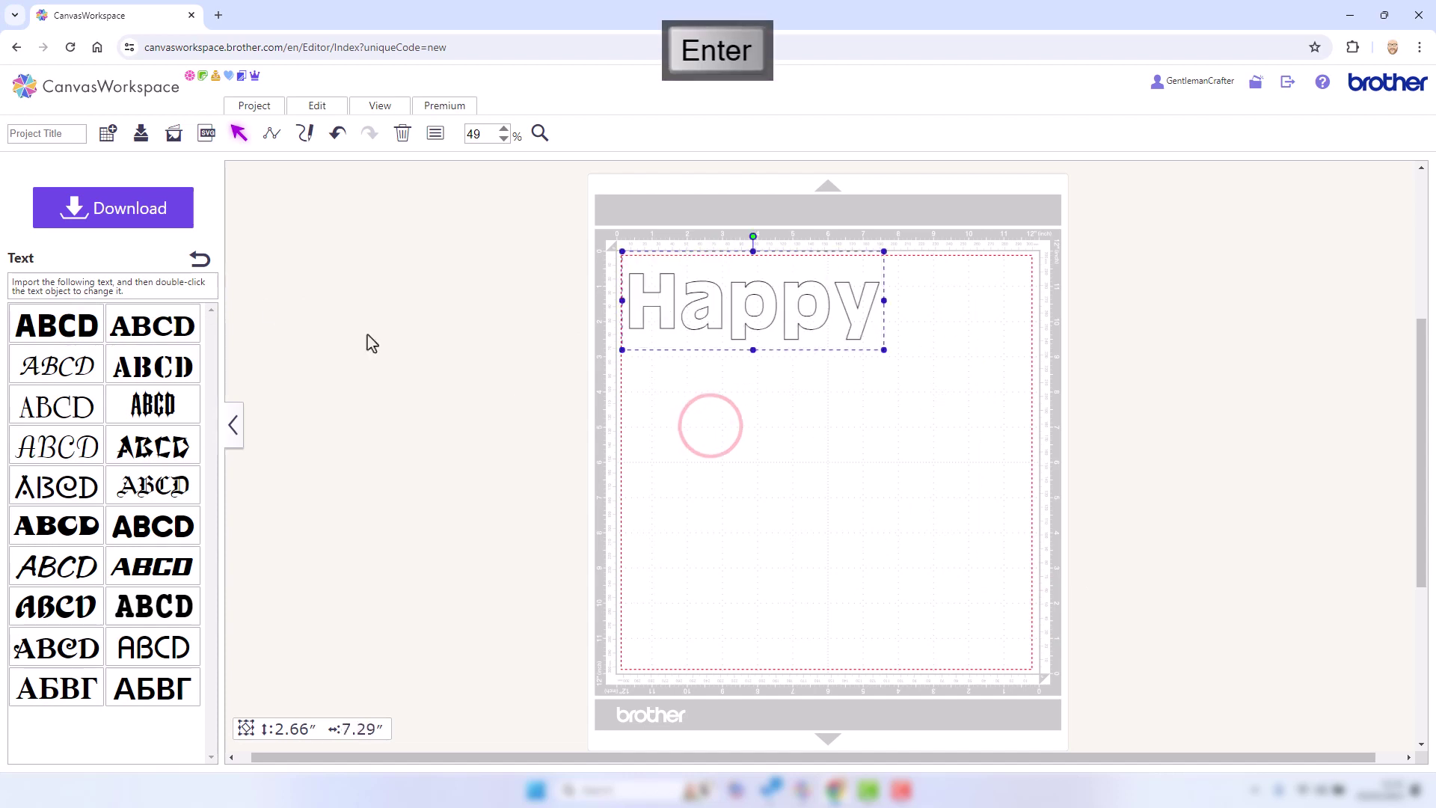
# Add a second text object in the first bold font reading "Birthday" and place it directly under Happy
pyautogui.click(75, 321)
pyautogui.moveTo(686, 321); pyautogui.dragTo(708, 459)
pyautogui.doubleClick(709, 458)
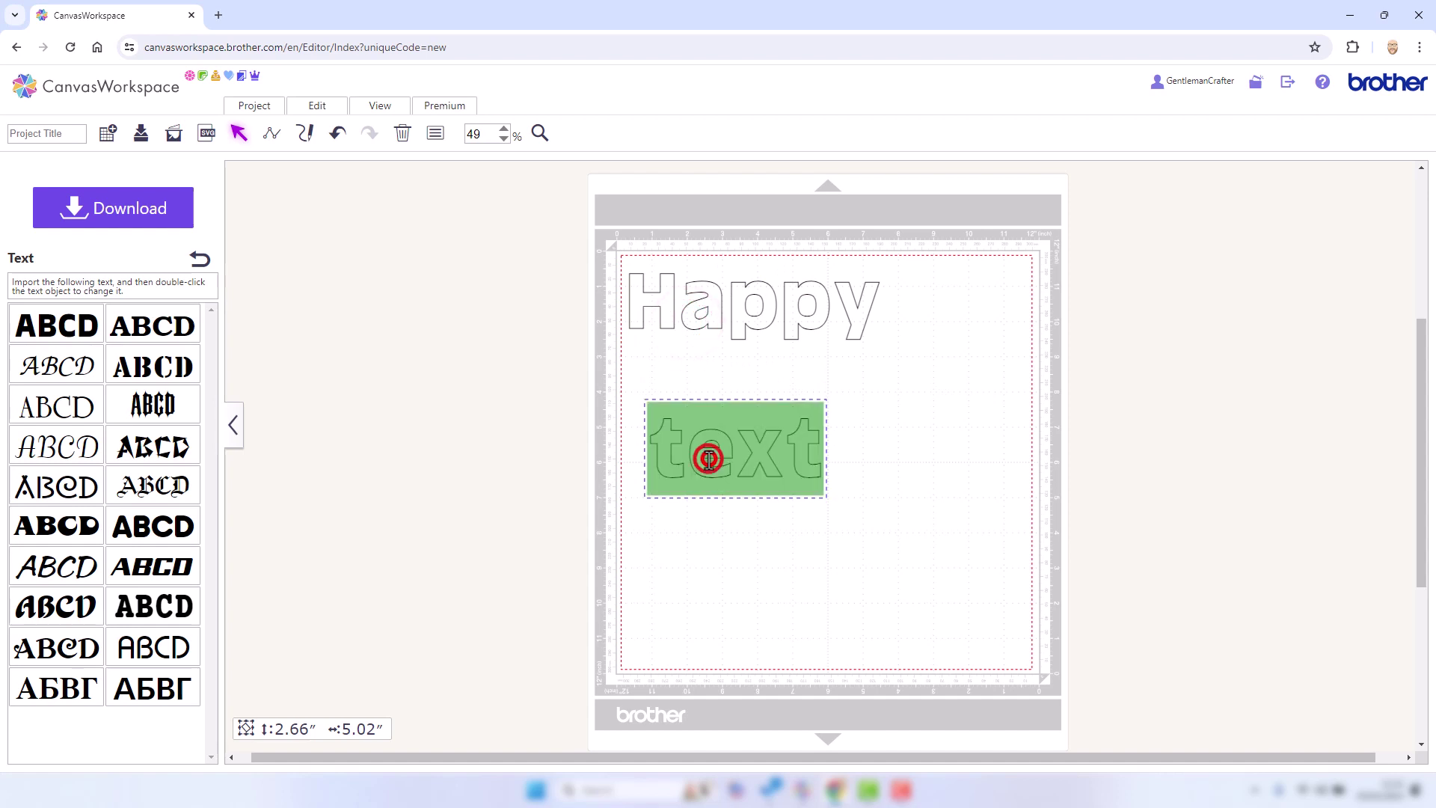
pyautogui.write('Birthday')
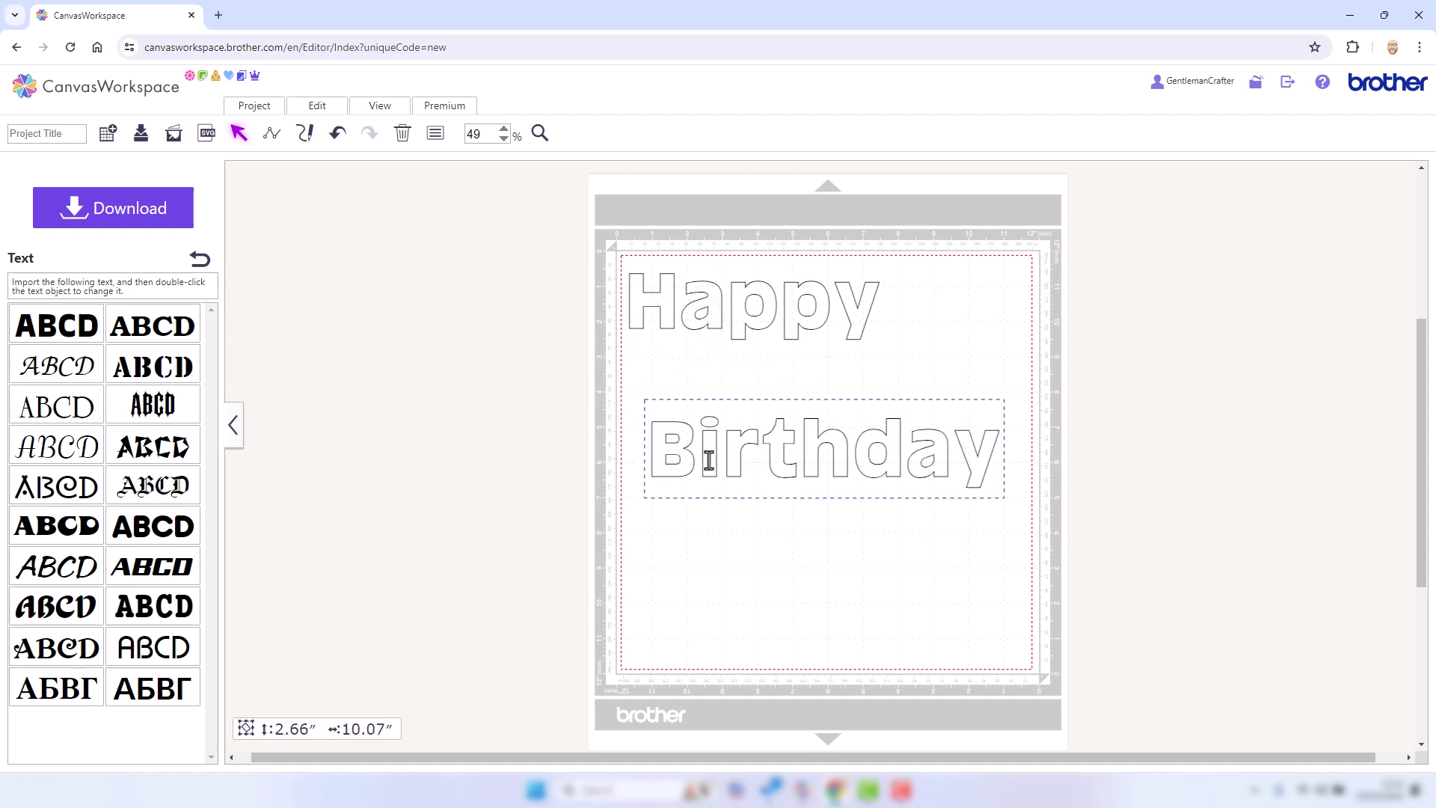
pyautogui.press('Return')
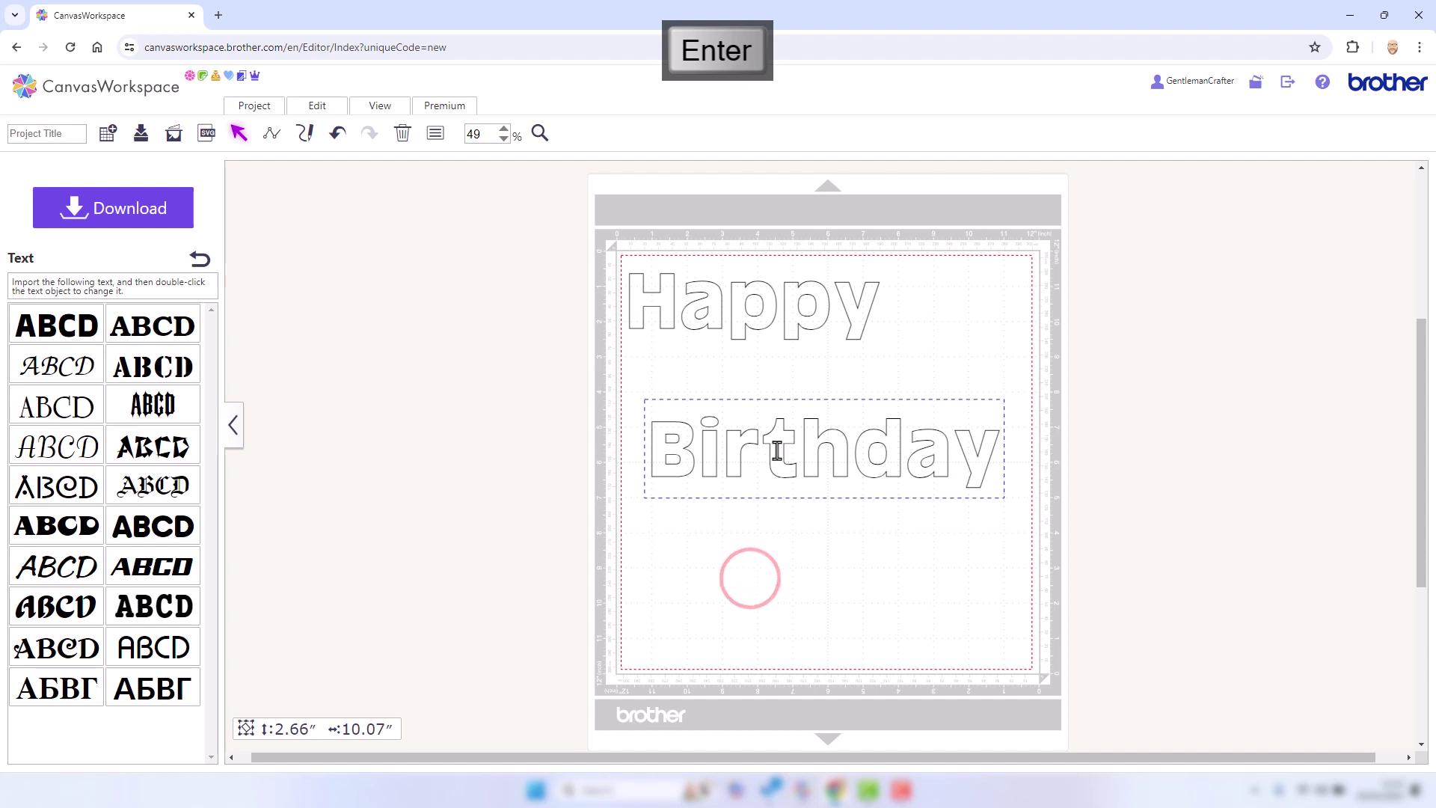
pyautogui.click(798, 561)
pyautogui.moveTo(781, 438); pyautogui.dragTo(760, 381)
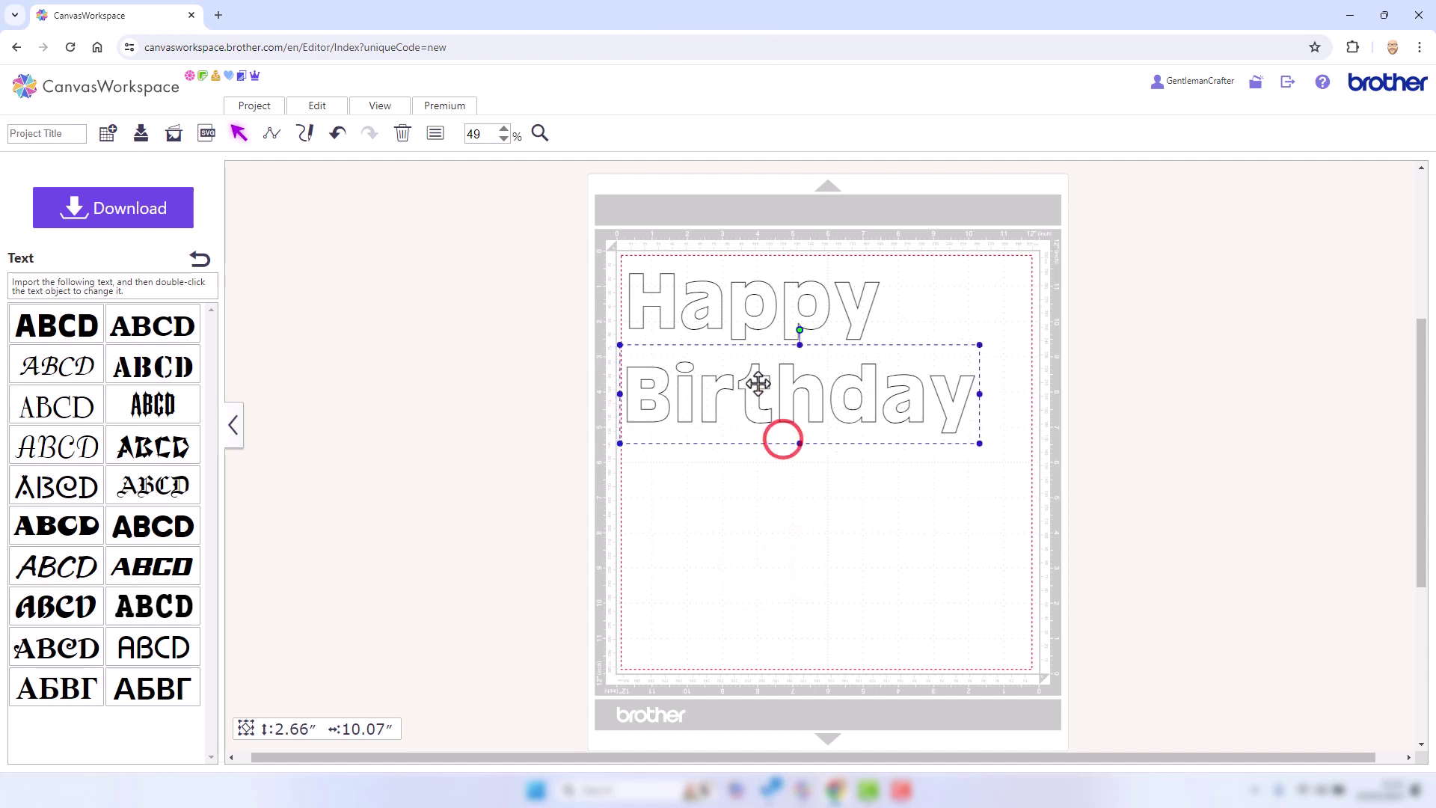
pyautogui.click(744, 506)
# Add another text object in the first bold font below Birthday and change its text to "To"
pyautogui.click(52, 325)
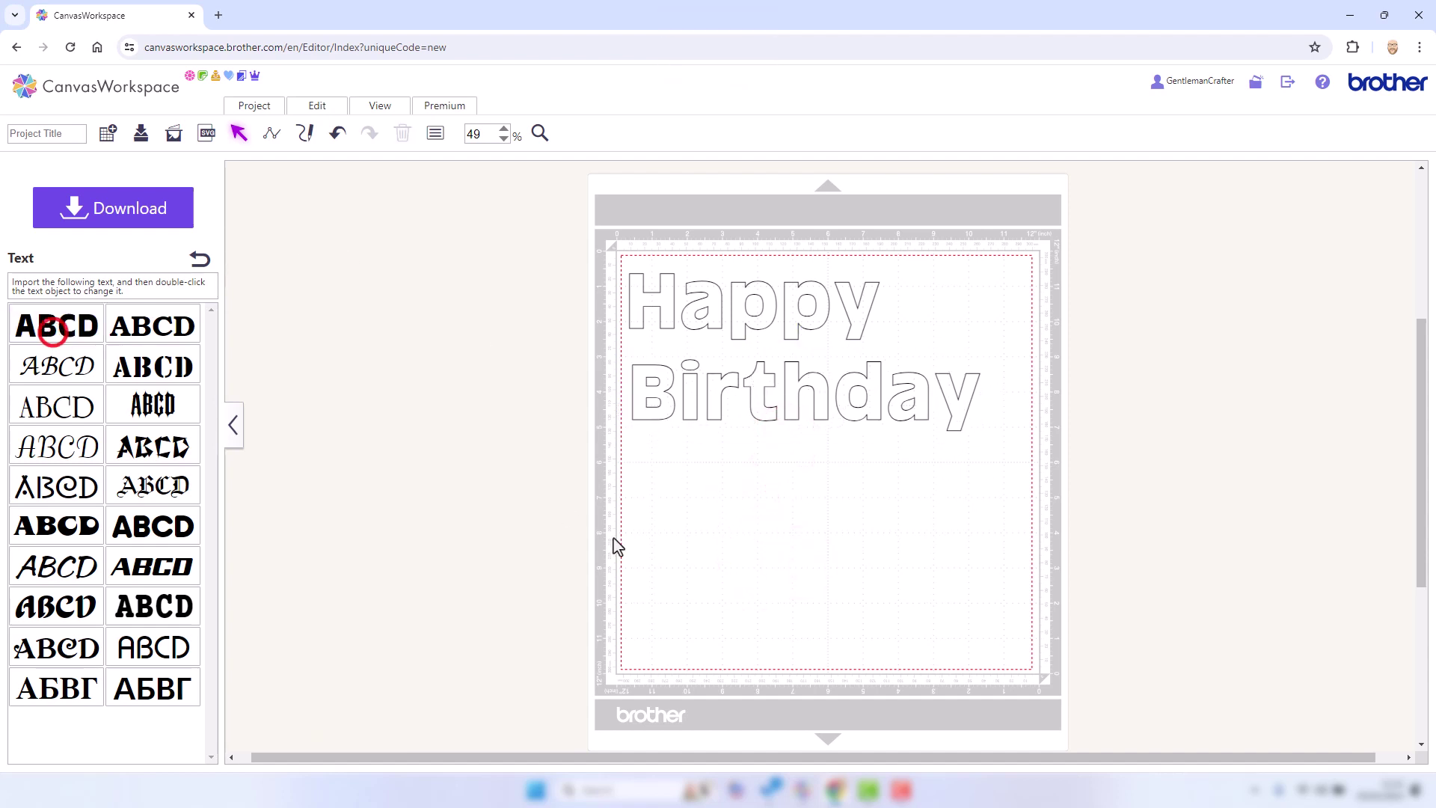
pyautogui.moveTo(74, 325); pyautogui.dragTo(739, 480)
pyautogui.doubleClick(734, 493)
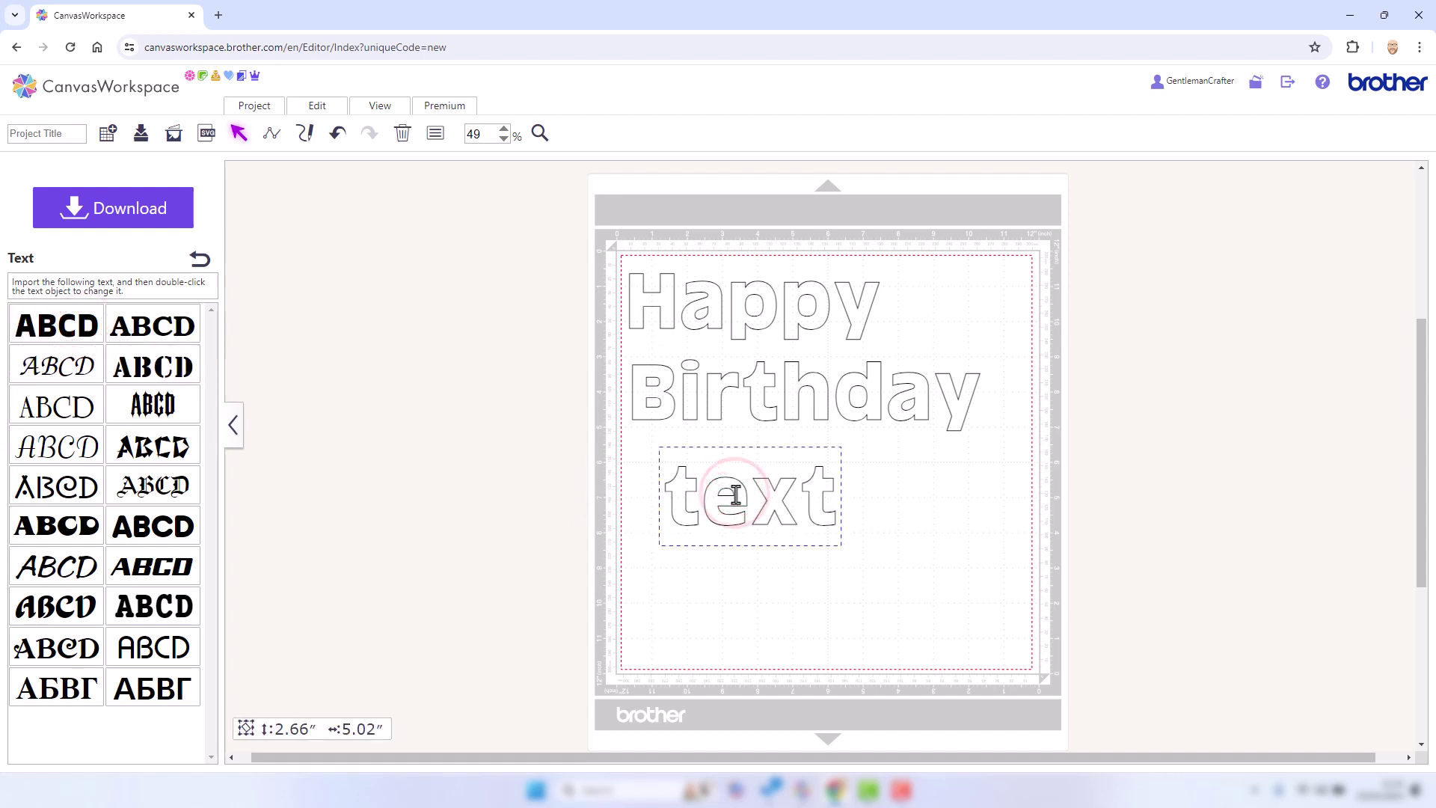
pyautogui.hotkey('shift', 'Home')
pyautogui.write('To')
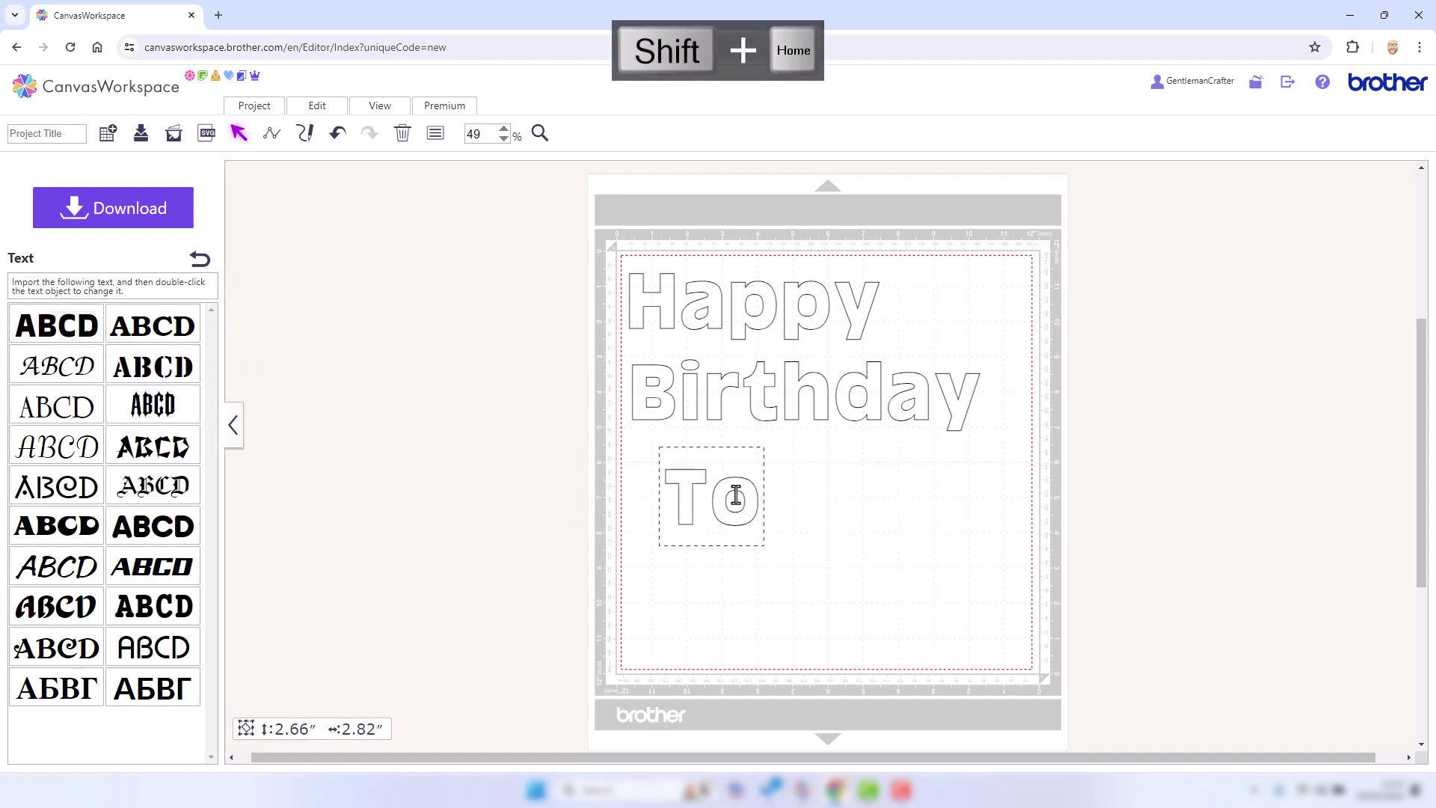
pyautogui.click(829, 455)
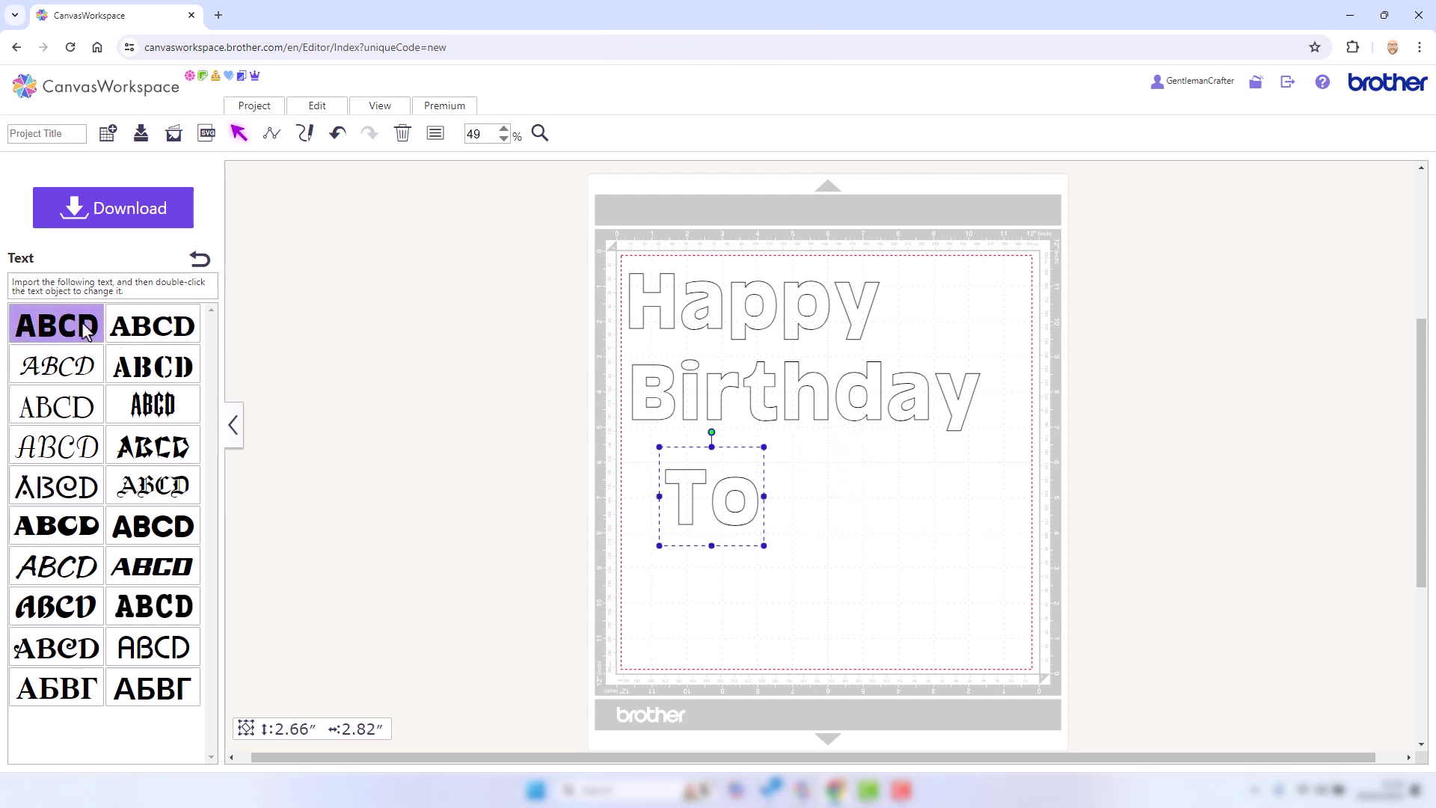
# Add a fourth text object in the same font reading "You" and move it to the mat's left edge, just below To
pyautogui.moveTo(81, 323); pyautogui.dragTo(770, 590)
pyautogui.doubleClick(772, 597)
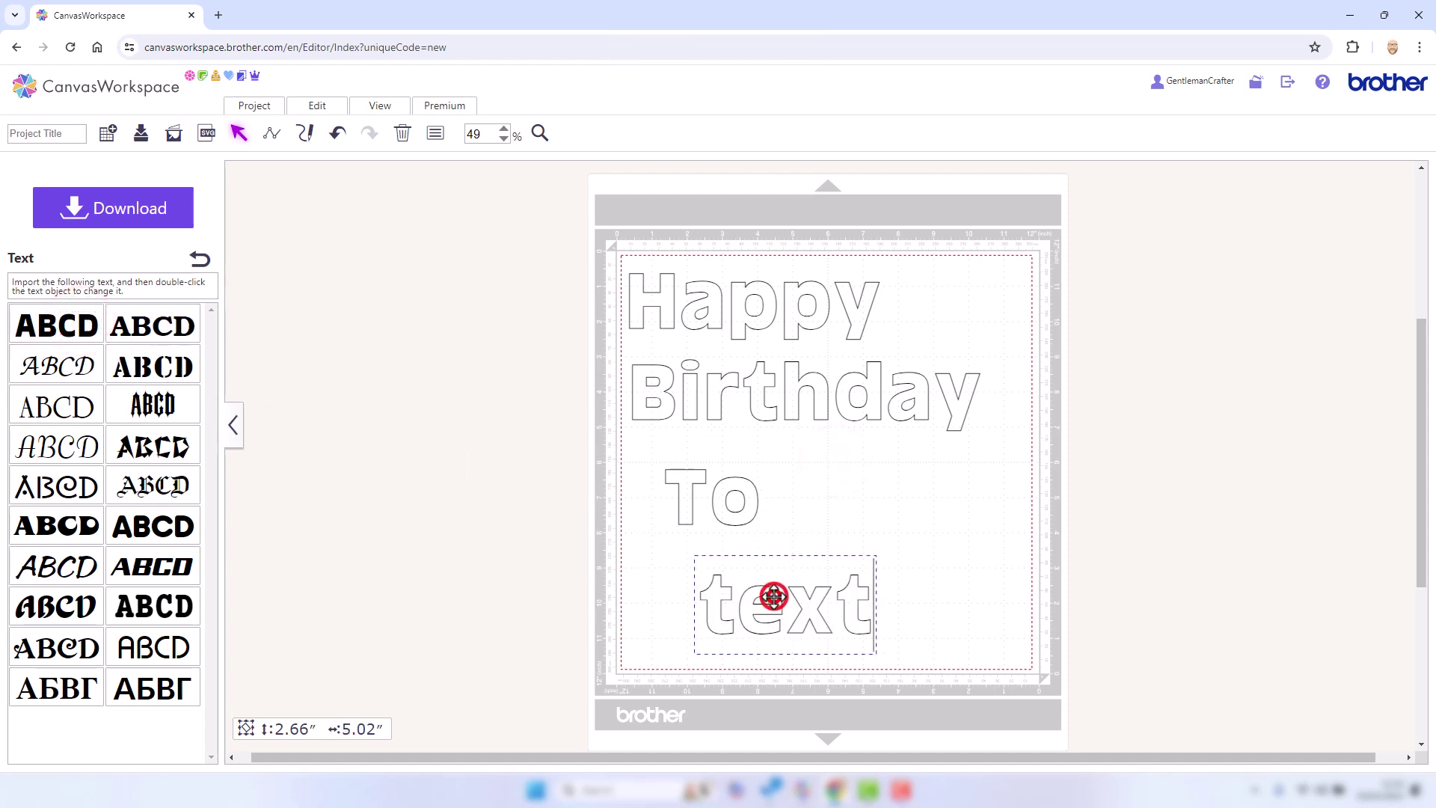
pyautogui.moveTo(859, 602); pyautogui.dragTo(666, 606)
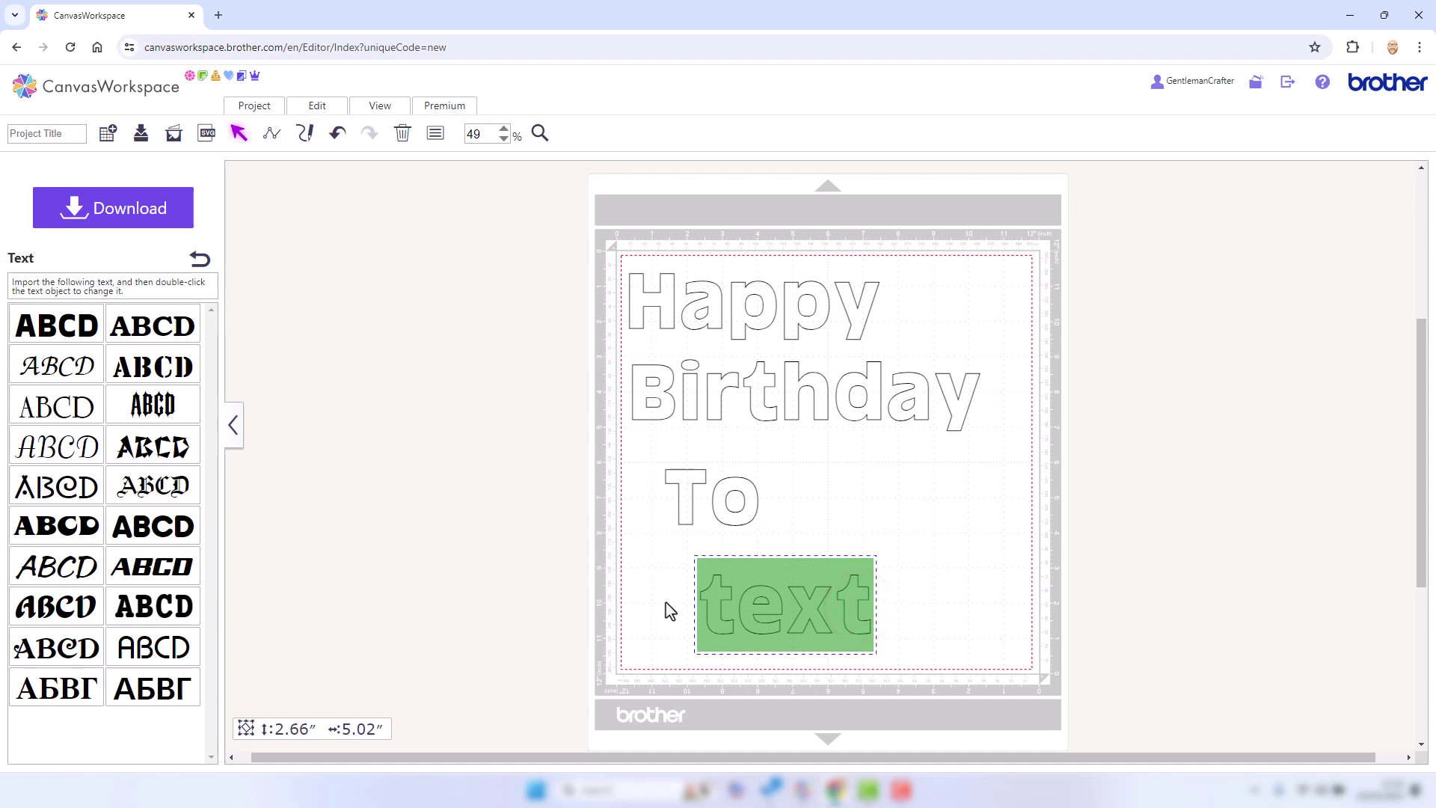
pyautogui.write('You')
pyautogui.click(901, 510)
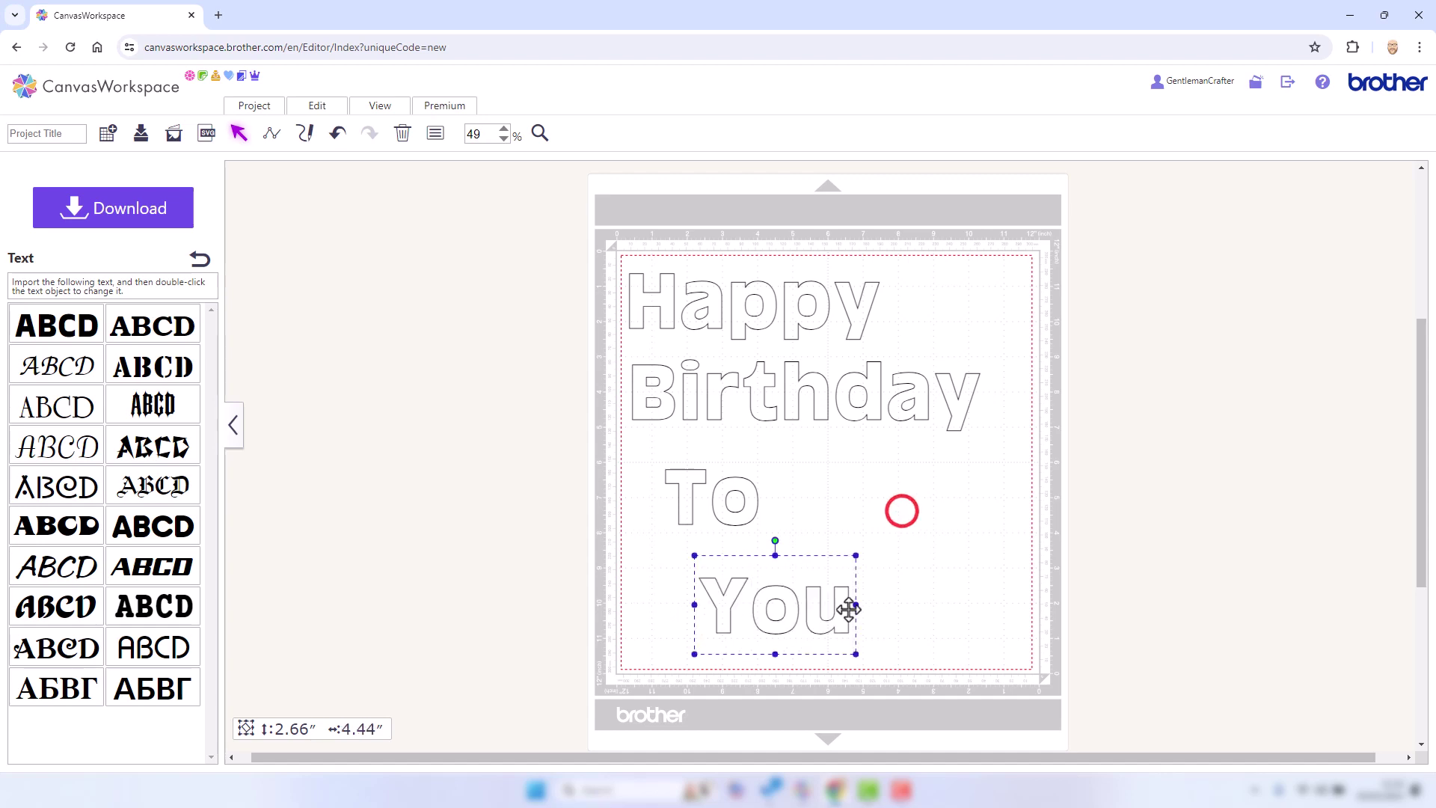
pyautogui.moveTo(815, 607); pyautogui.dragTo(740, 579)
# Select all four words and align them along their left edges
pyautogui.moveTo(890, 631); pyautogui.dragTo(656, 323)
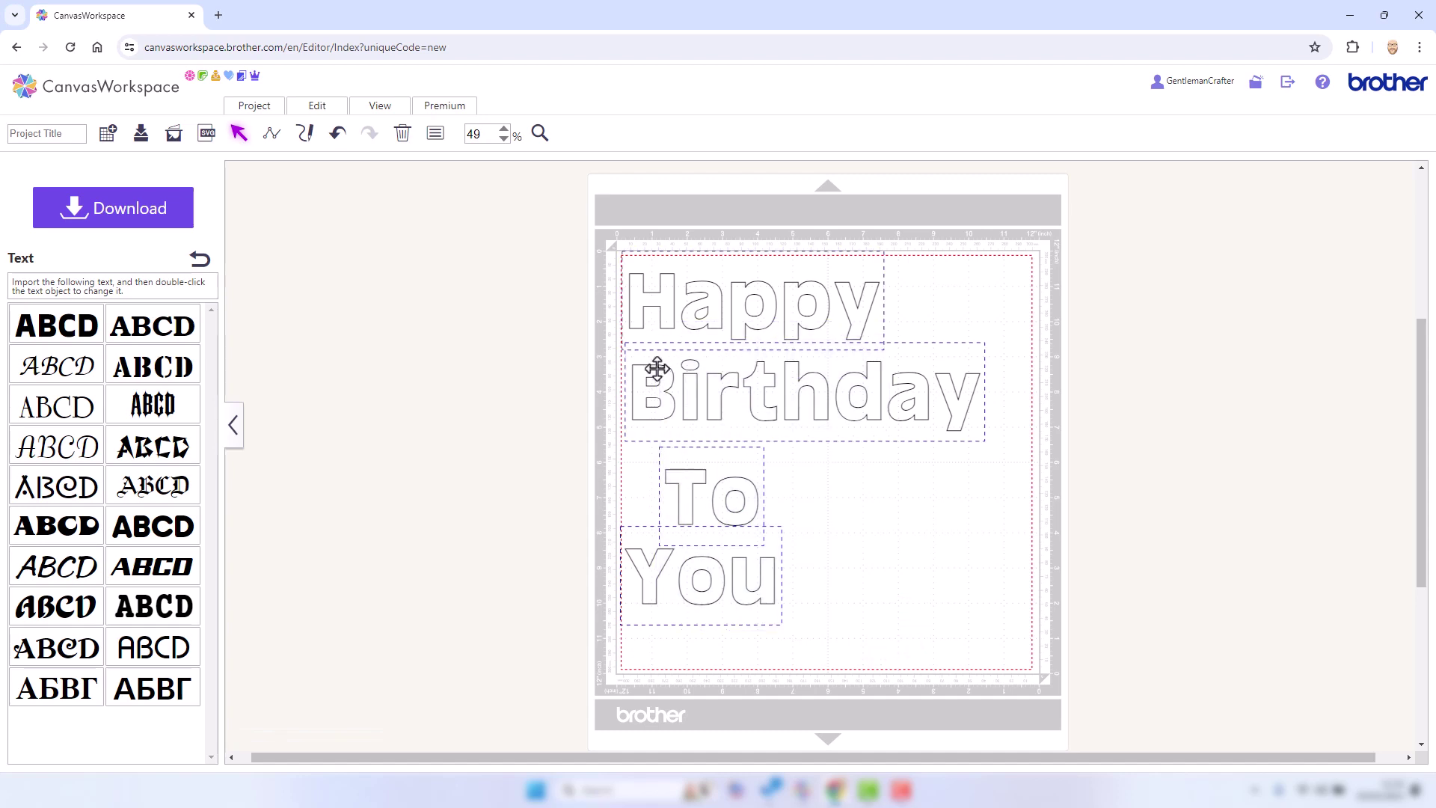
pyautogui.click(334, 104)
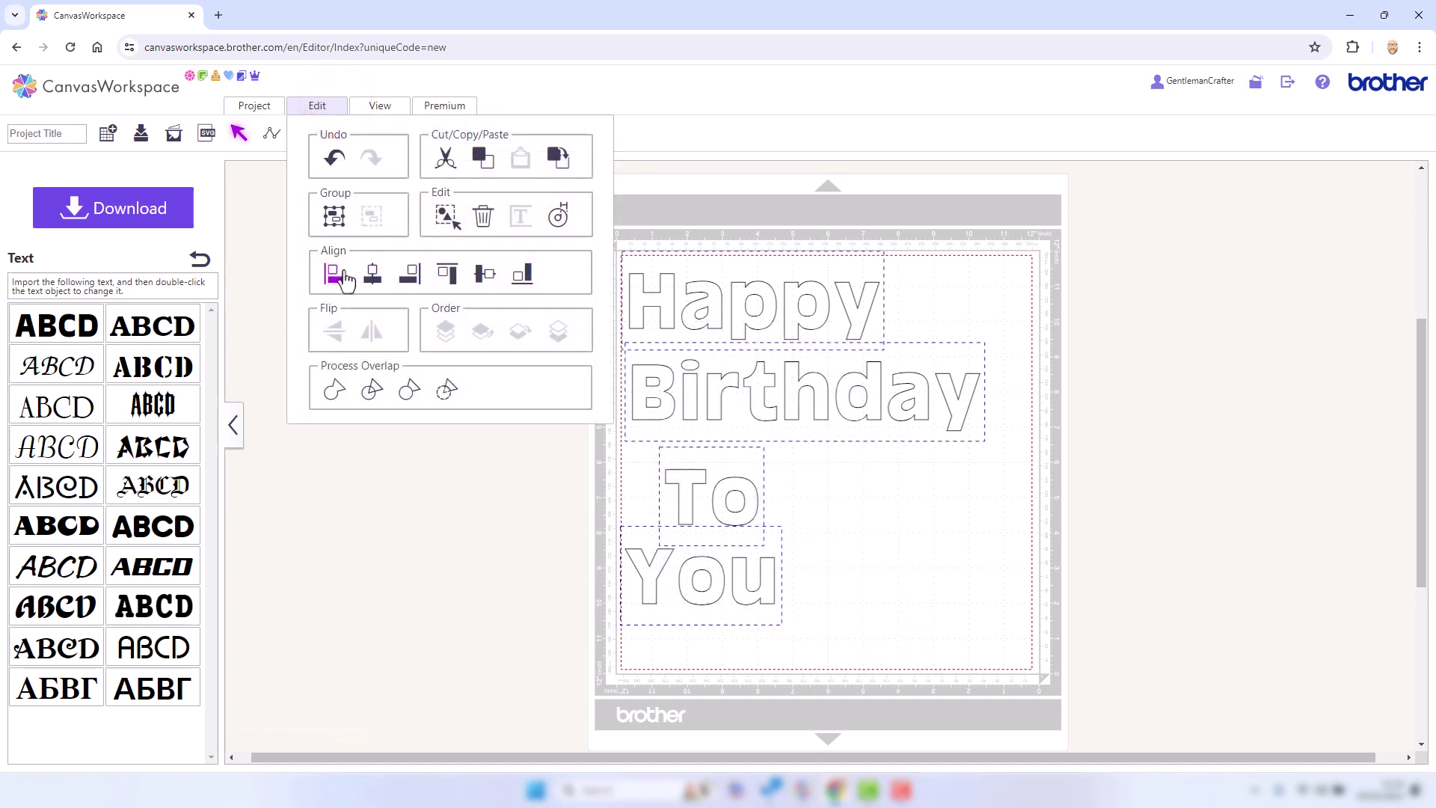
pyautogui.click(340, 272)
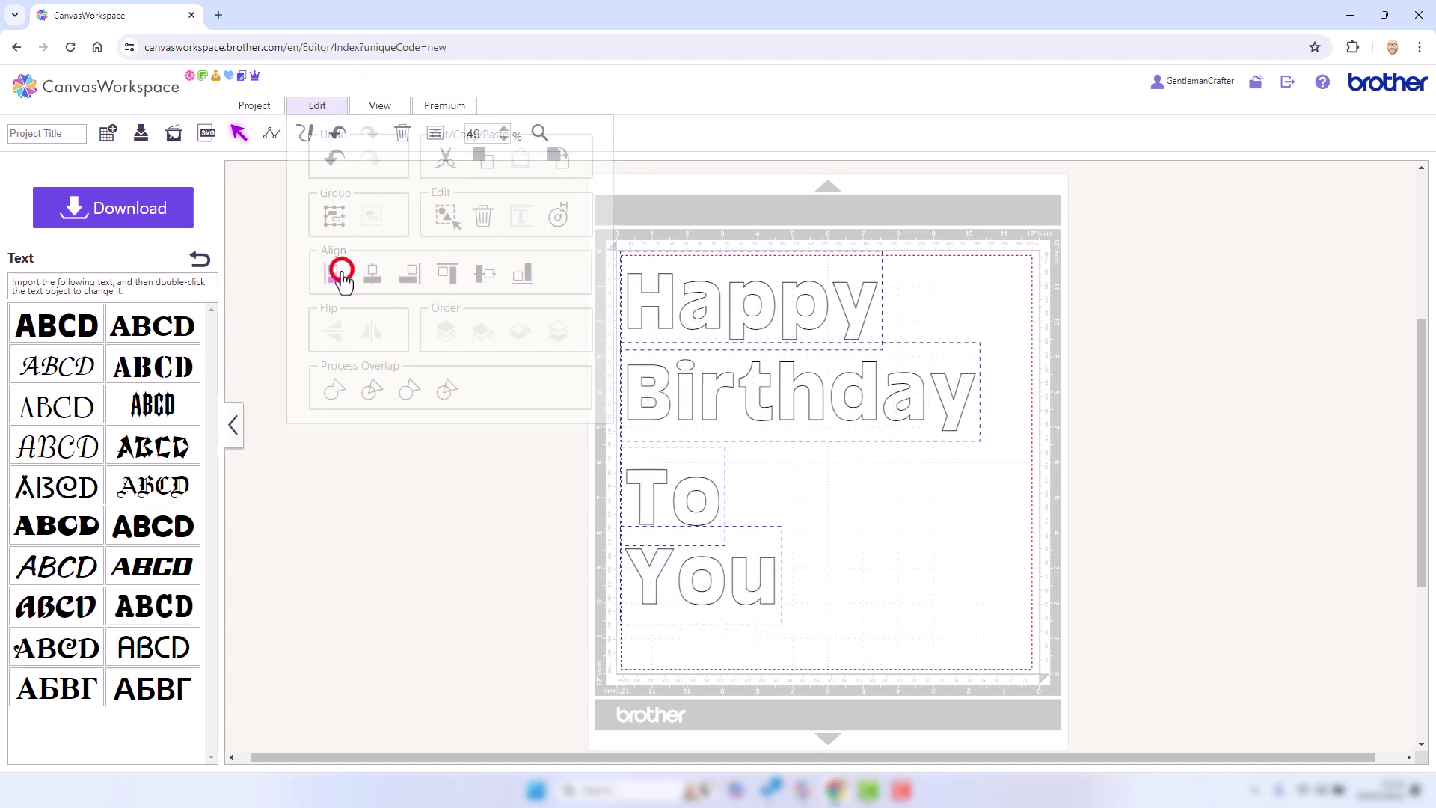
pyautogui.click(829, 506)
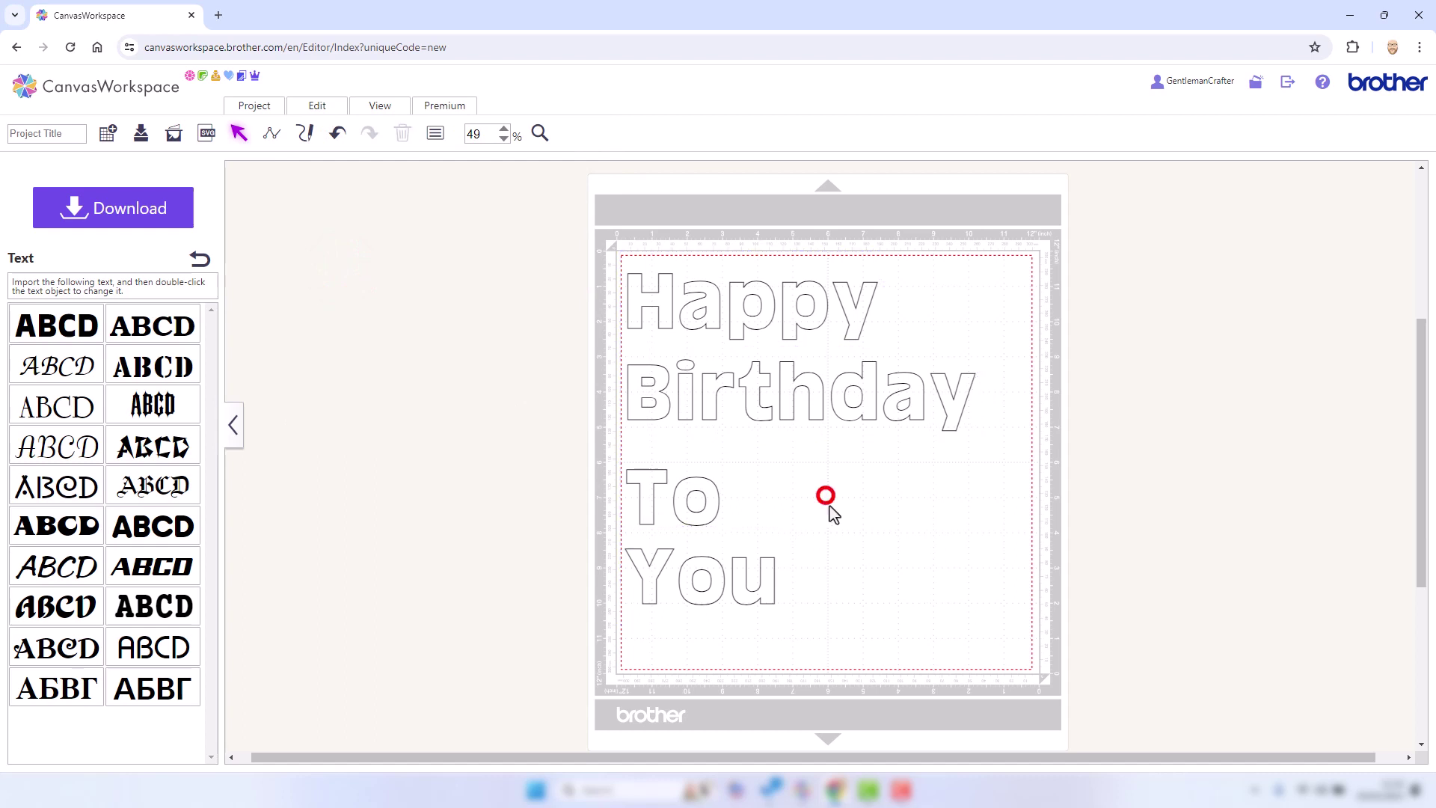
# Select the words To and You and move them up together, closer to Birthday
pyautogui.click(799, 593)
pyautogui.moveTo(684, 493); pyautogui.dragTo(686, 454)
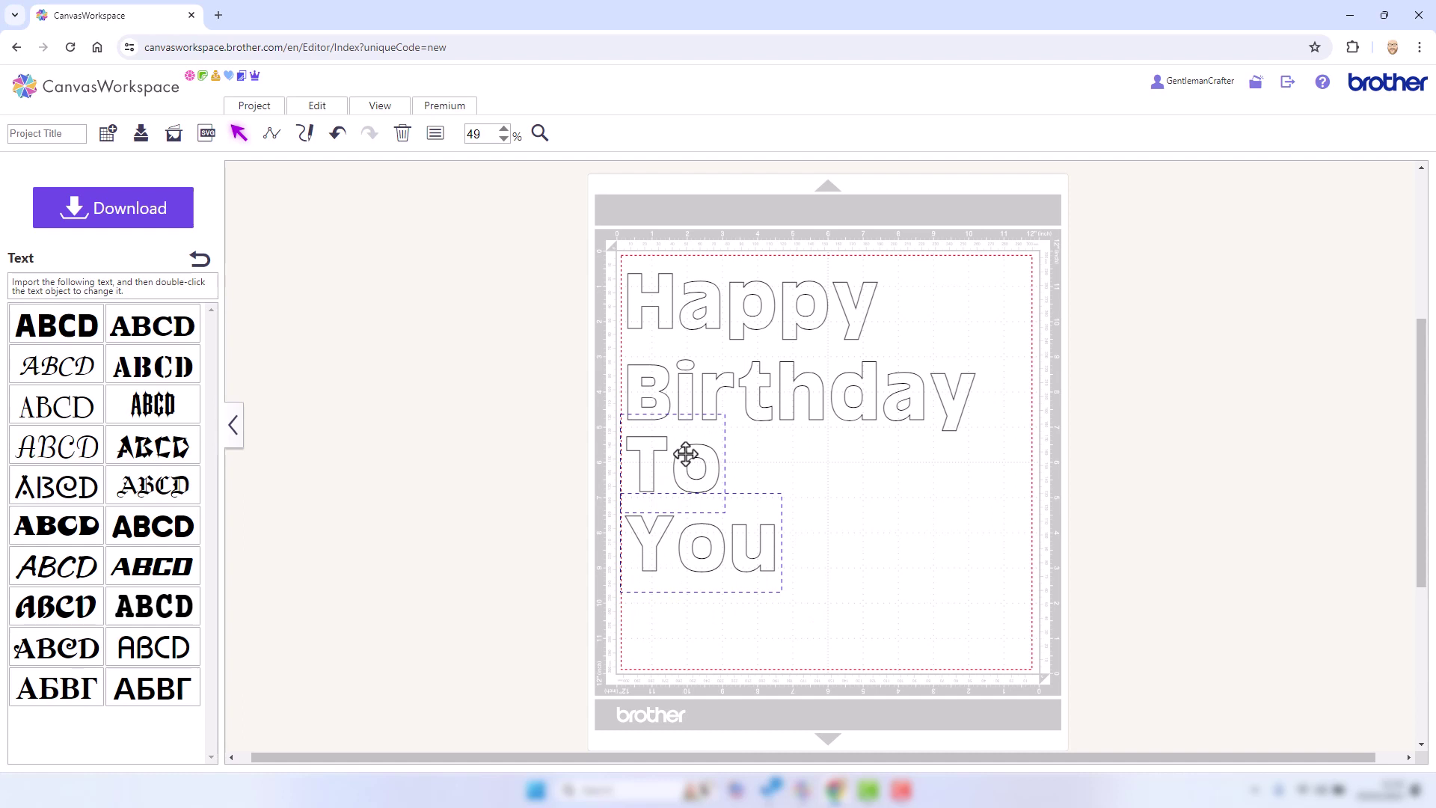
pyautogui.click(900, 551)
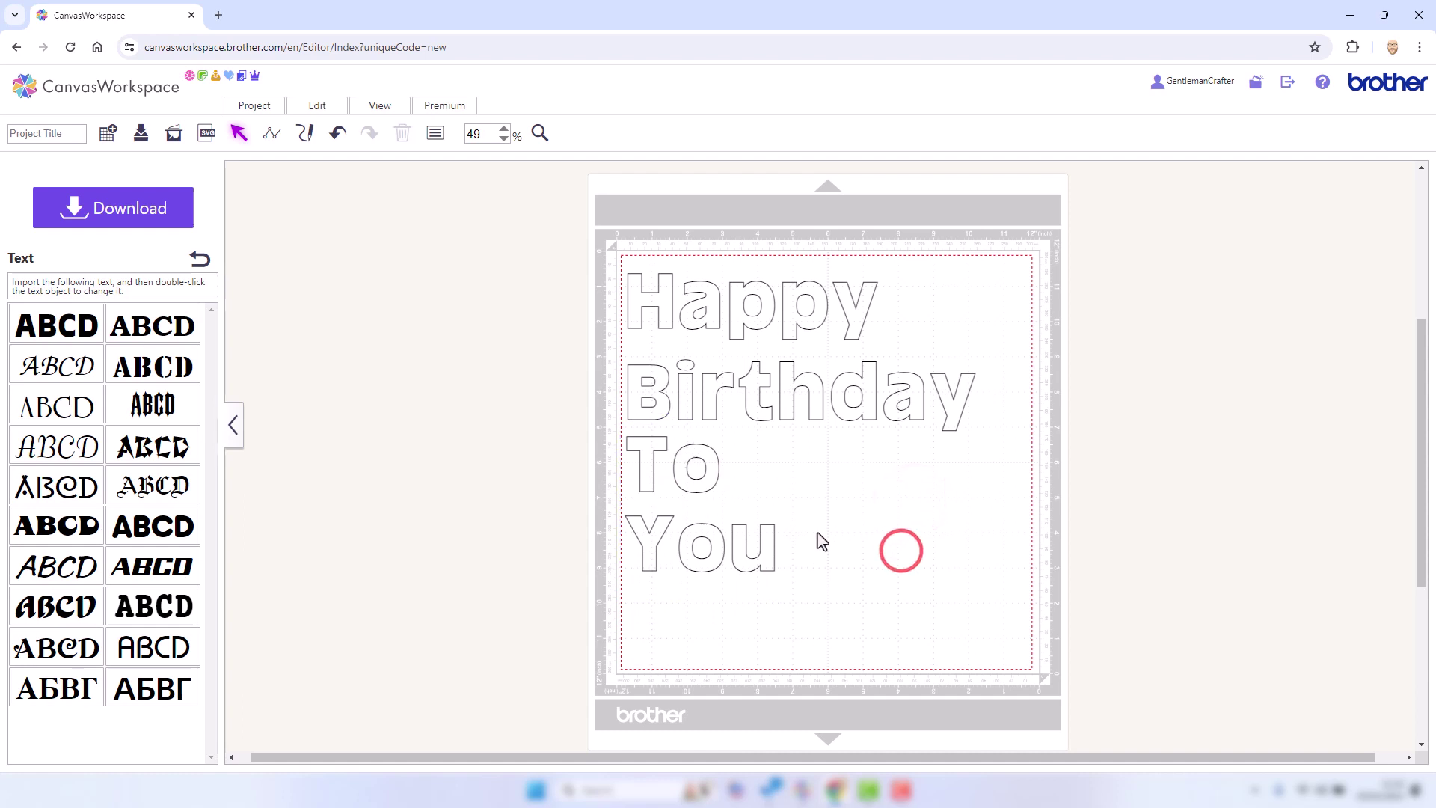
# Open the word Happy for text editing, replace its middle letters with "app", and deselect it
pyautogui.click(727, 309)
pyautogui.moveTo(829, 307); pyautogui.dragTo(664, 305)
pyautogui.write('app')
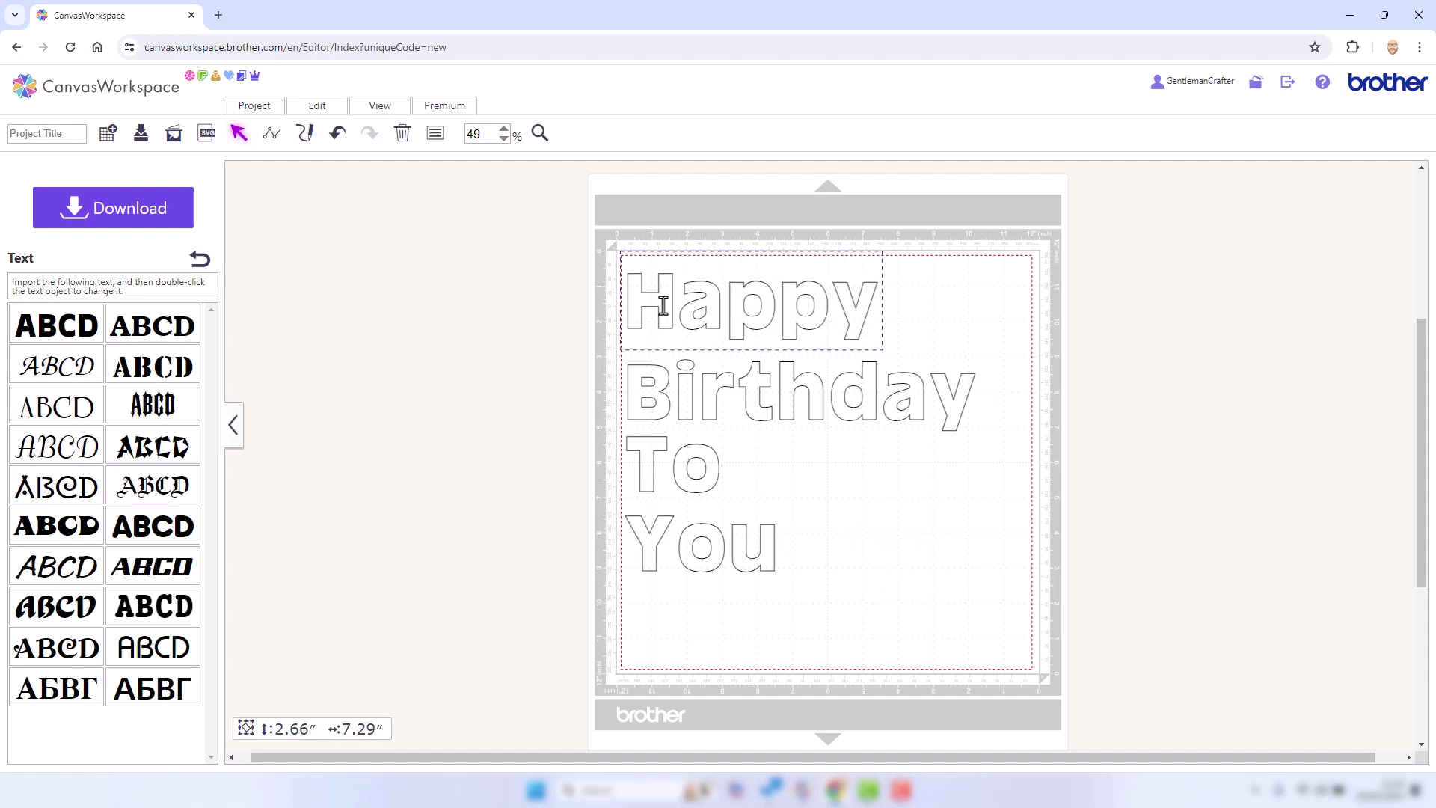
pyautogui.click(971, 334)
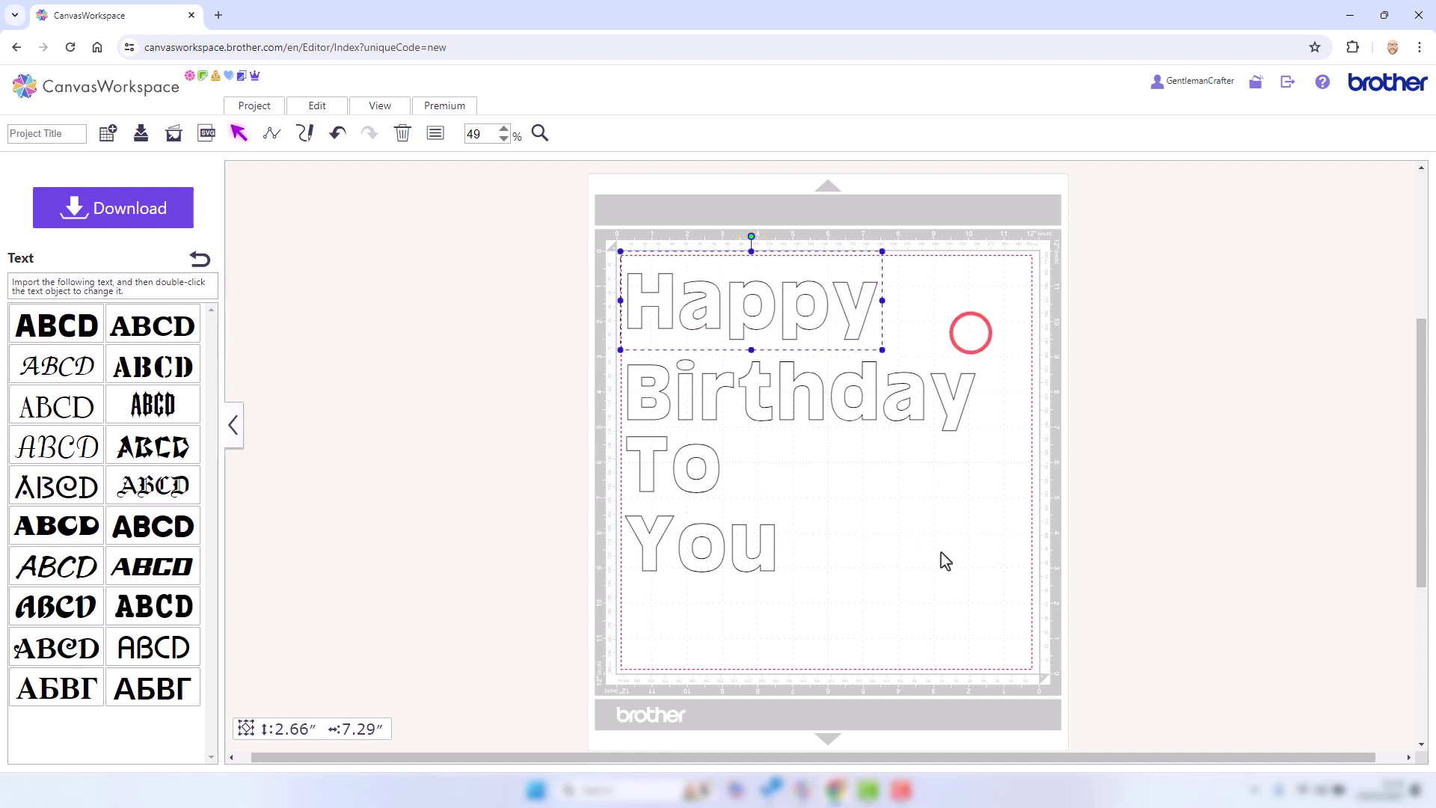
pyautogui.click(940, 552)
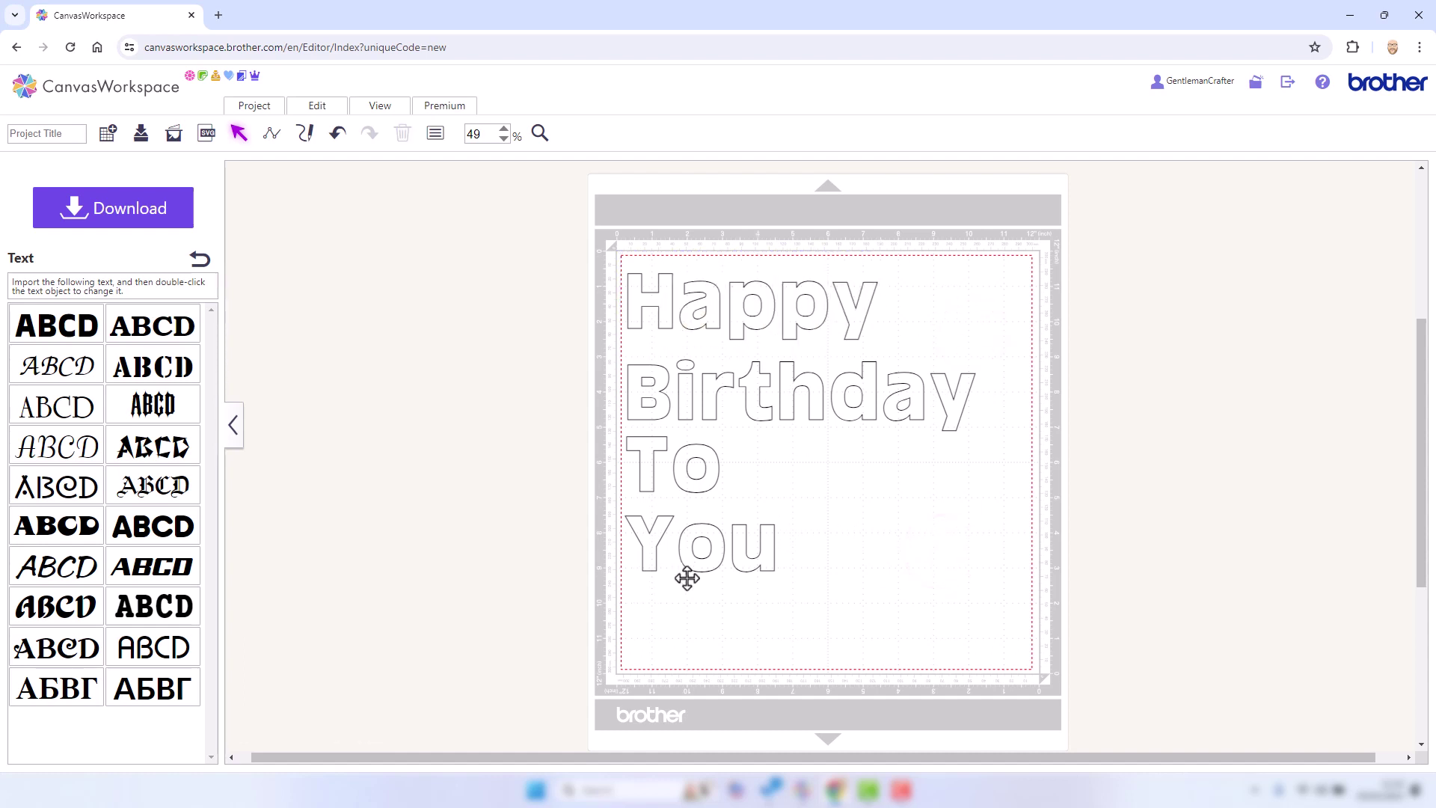